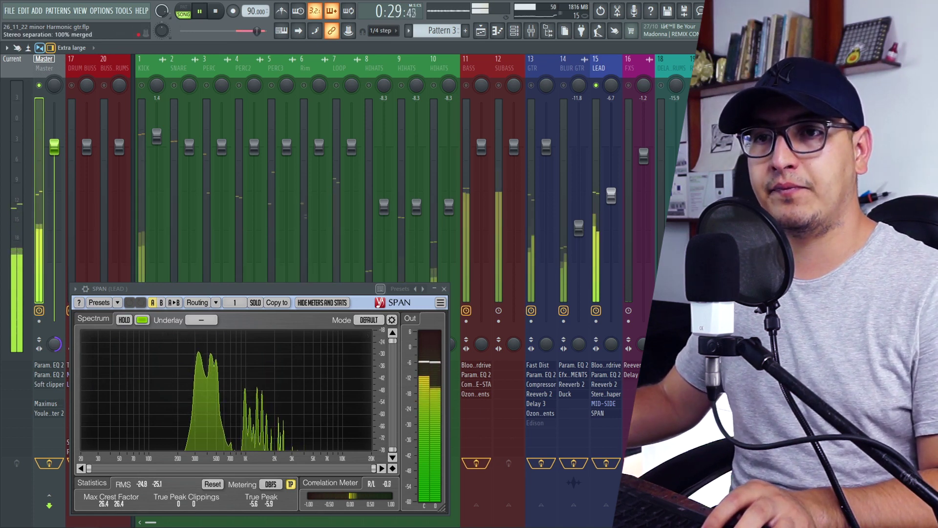
# Restore the Master's stereo separation to its original setting and stop playback
pyautogui.scroll(3, 54, 345)
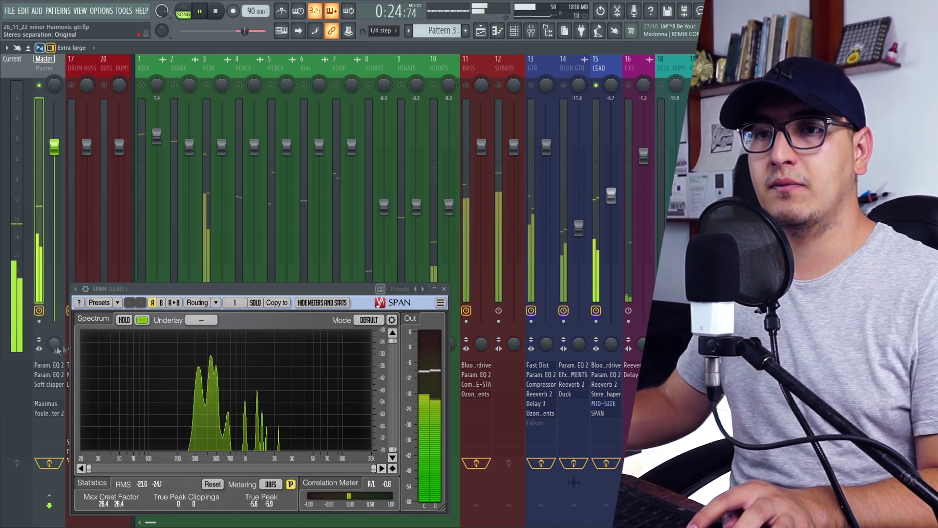
pyautogui.click(110, 294)
pyautogui.press('space')
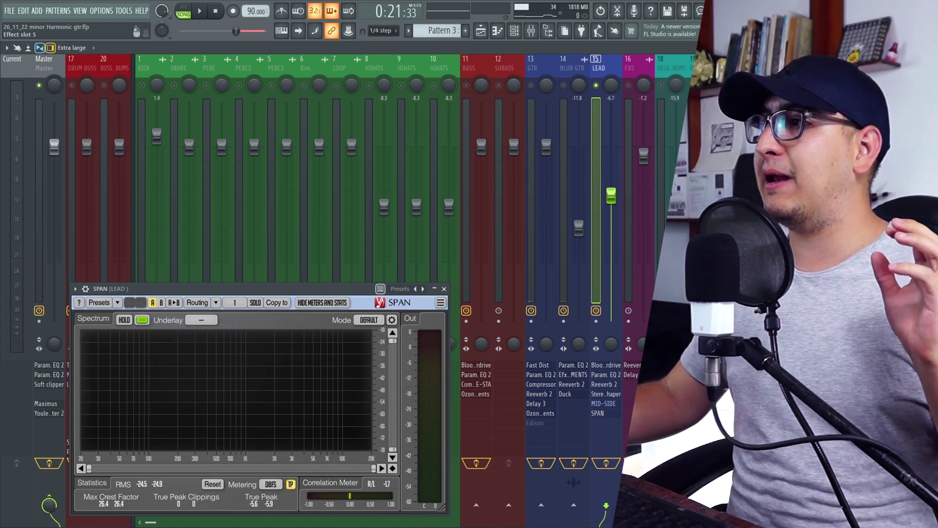
# Open the LEAD track's MID-SIDE equalizer and review its latency setting options
pyautogui.click(603, 403)
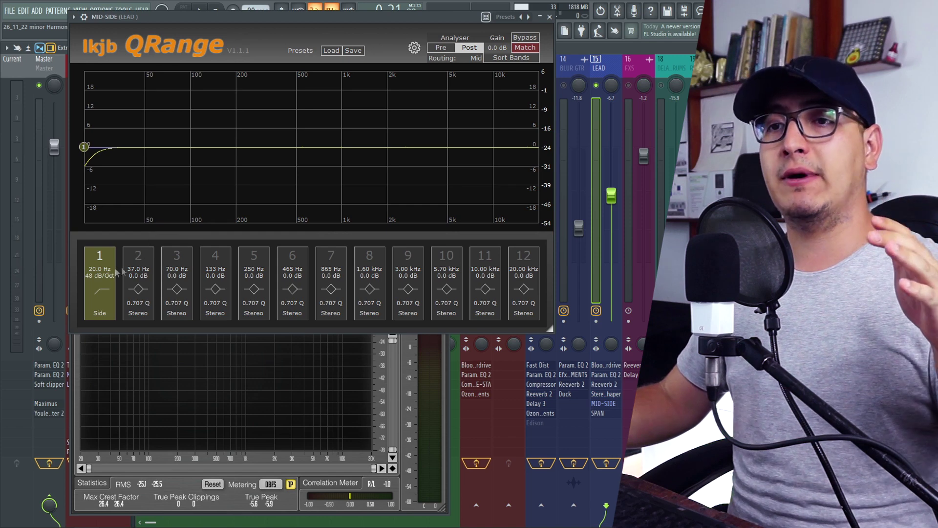
pyautogui.click(414, 49)
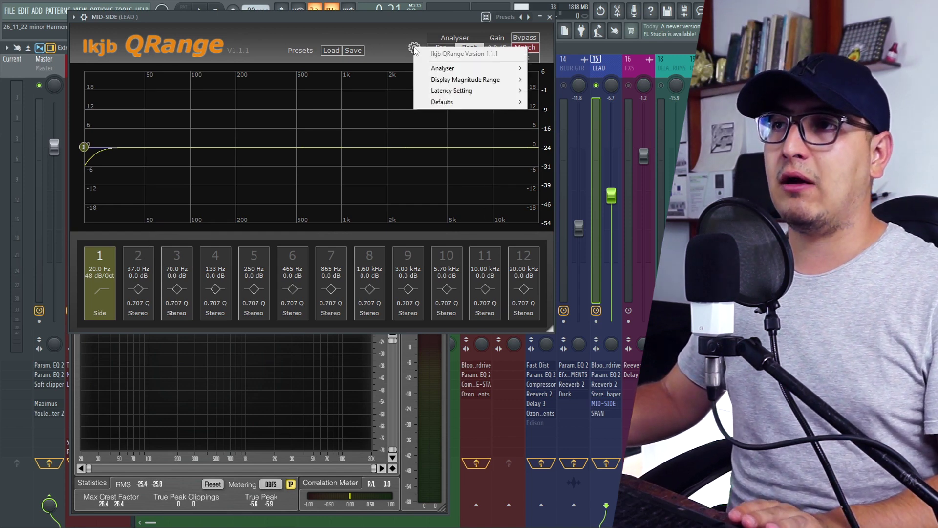
pyautogui.moveTo(484, 91)
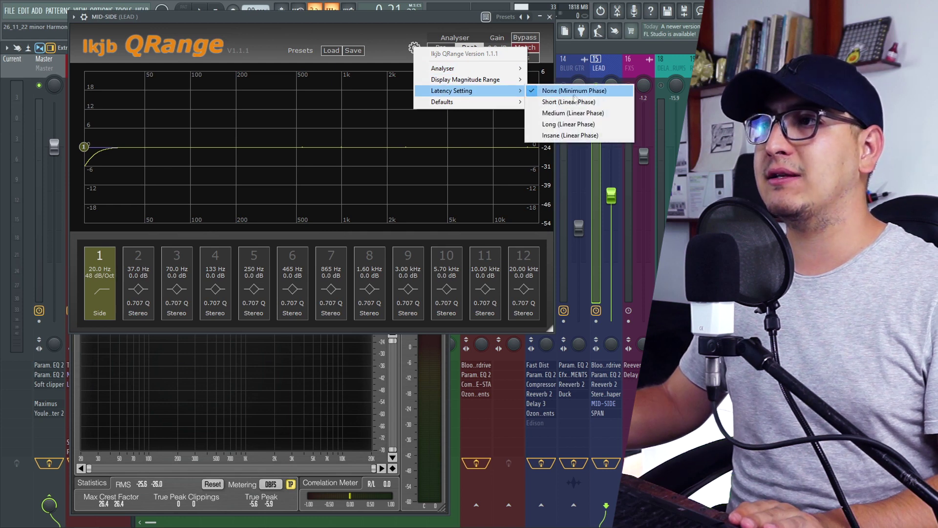
pyautogui.click(367, 35)
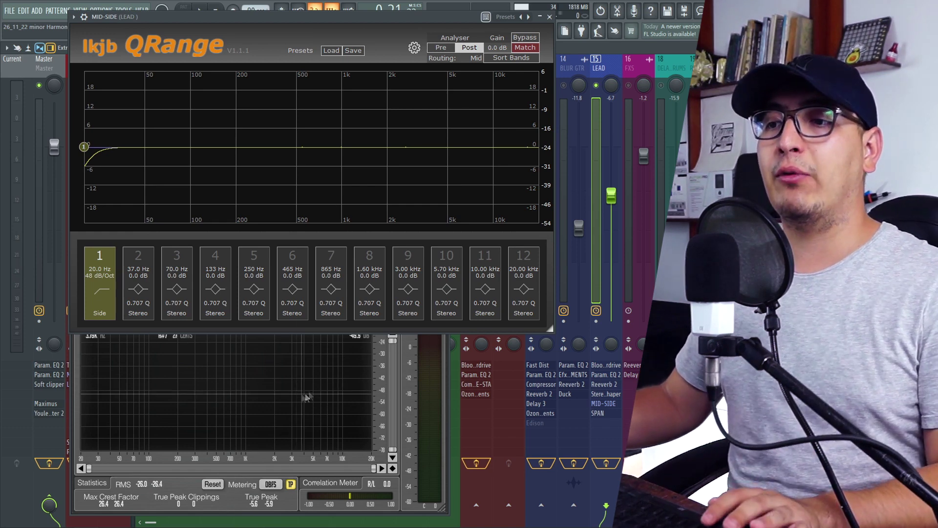
# Set the Master's stereo separation to 100% merged for mono listening
pyautogui.click(54, 344)
pyautogui.moveTo(54, 343); pyautogui.dragTo(58, 348)
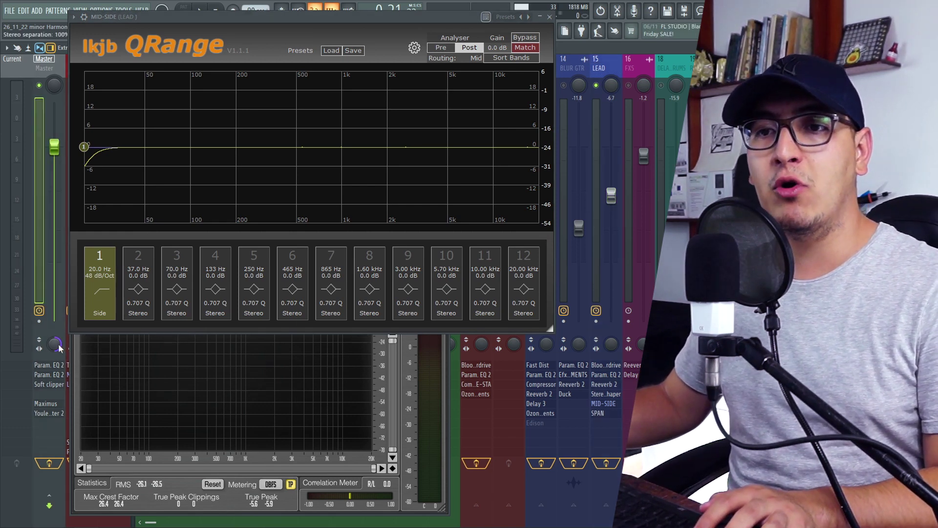
# Keep band 1 of the LEAD equalizer as a Side low cut and raise its frequency to 377 Hz
pyautogui.click(98, 313)
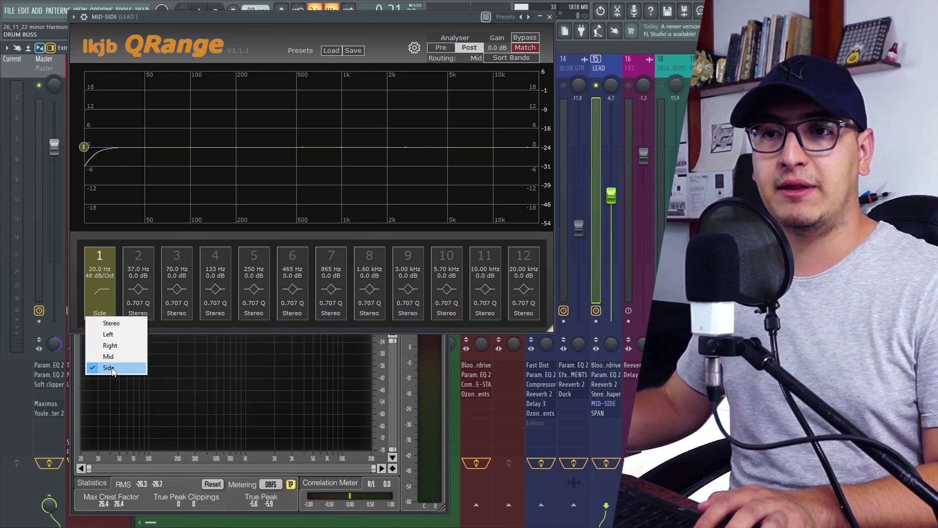
pyautogui.click(109, 368)
pyautogui.click(103, 295)
pyautogui.click(105, 337)
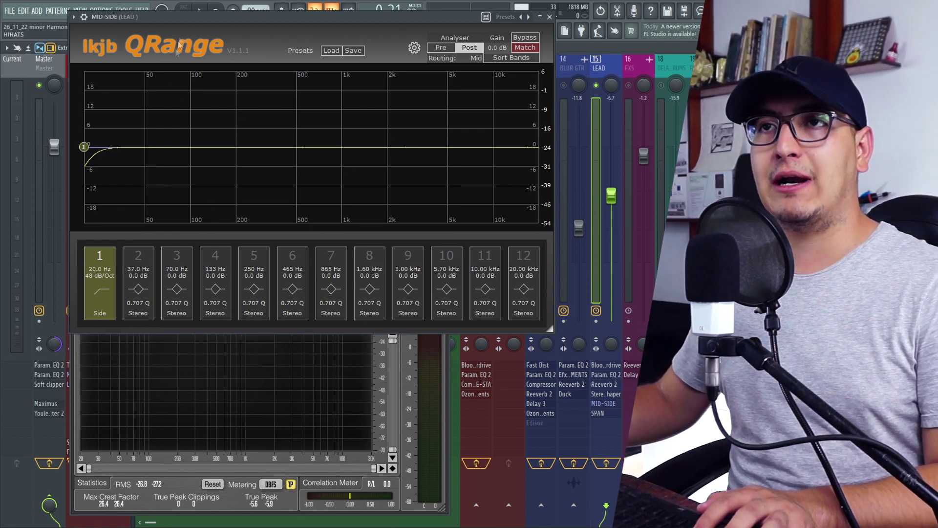
pyautogui.moveTo(84, 148); pyautogui.dragTo(278, 161)
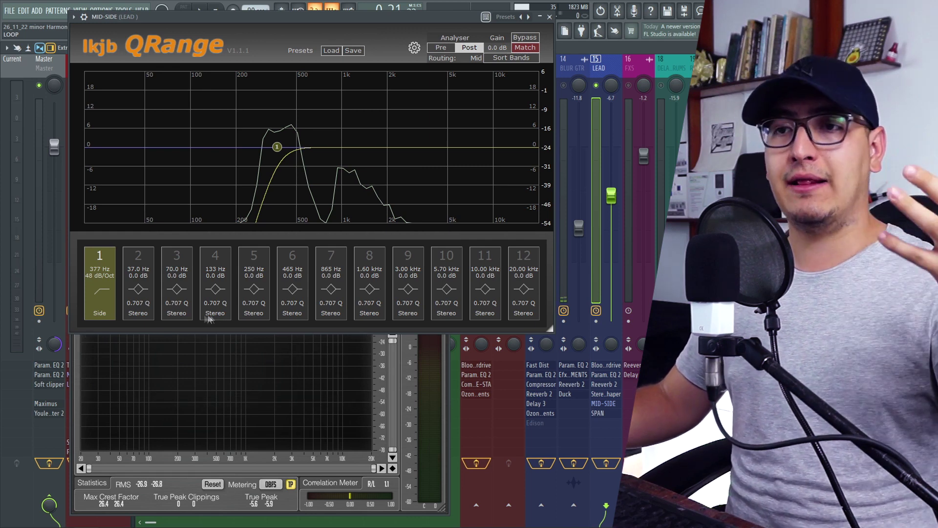
# Enable band 2 as a Mid peak and boost it about 5.1 dB at 848 Hz
pyautogui.click(139, 313)
pyautogui.click(157, 361)
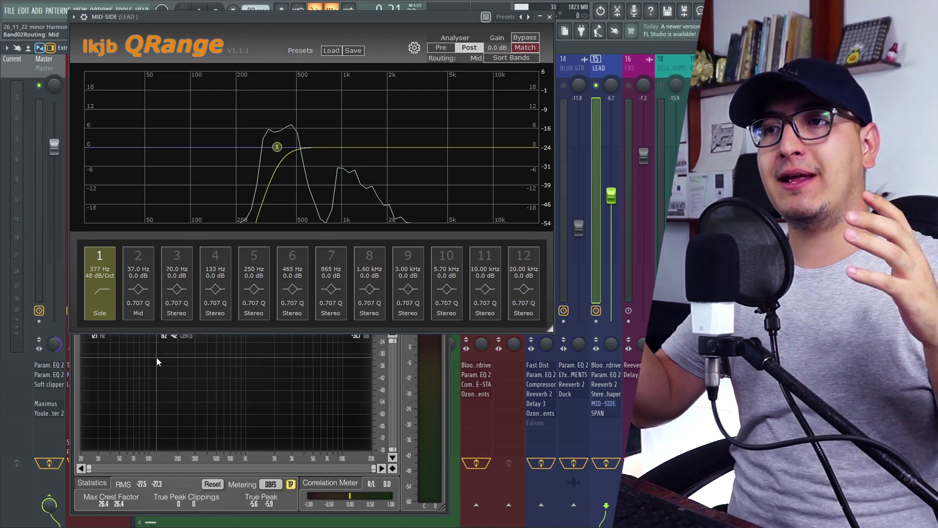
pyautogui.click(139, 291)
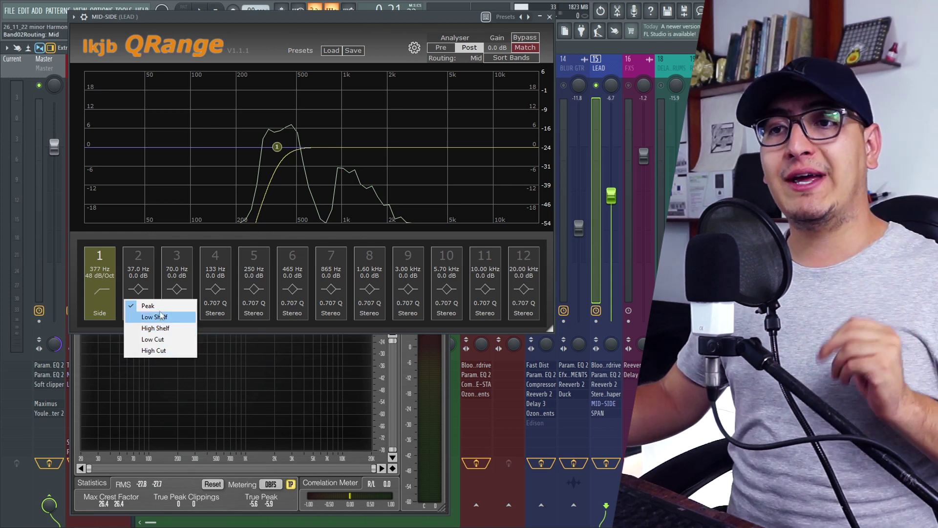
pyautogui.click(141, 306)
pyautogui.click(137, 254)
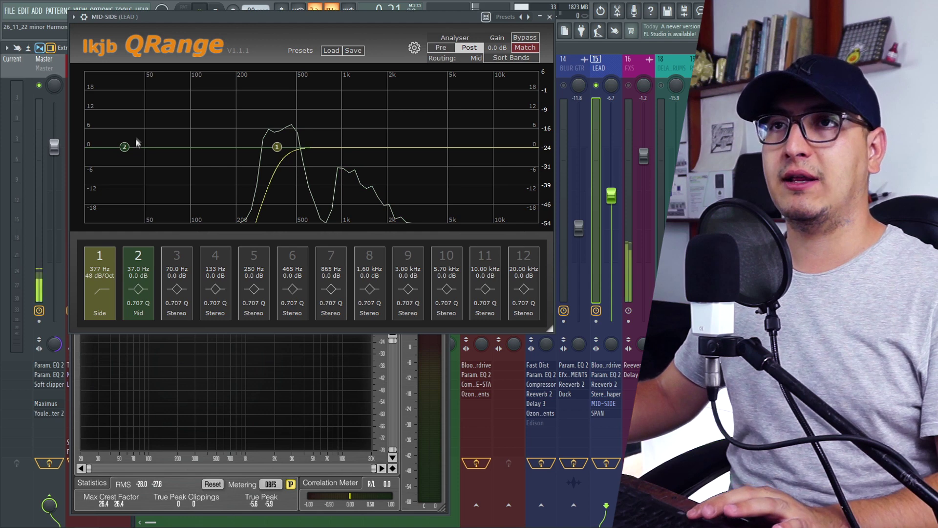
pyautogui.moveTo(124, 146); pyautogui.dragTo(332, 134)
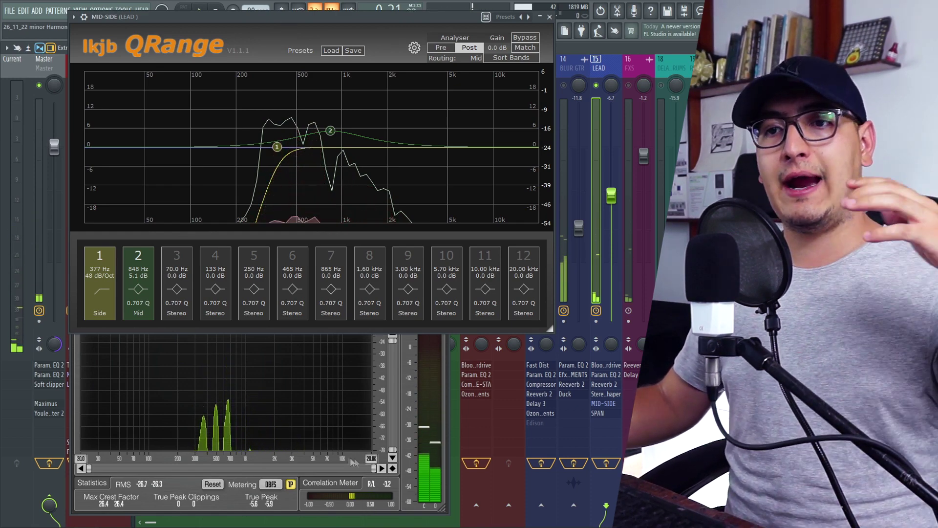
# Compare the LEAD with and without its MID-SIDE equalizer while switching the Master between original stereo and merged mono
pyautogui.click(54, 344)
pyautogui.click(258, 17)
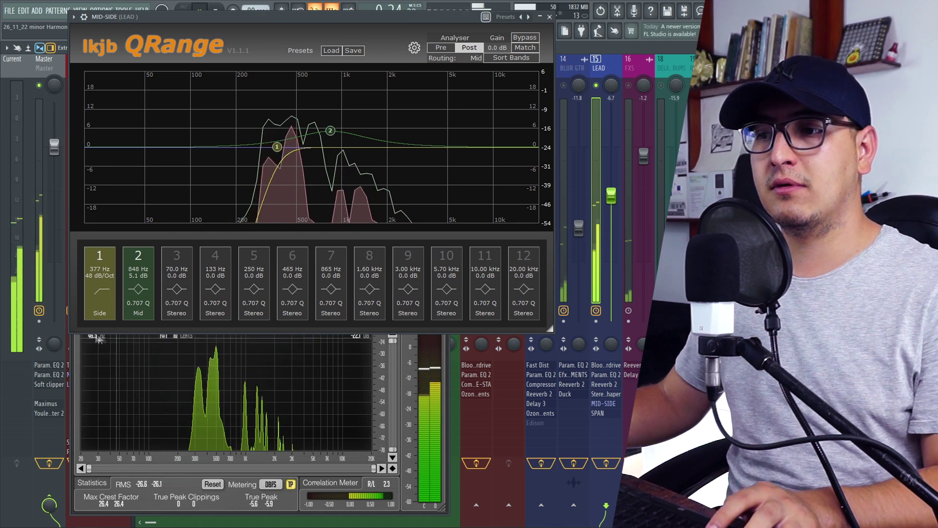
pyautogui.click(55, 344)
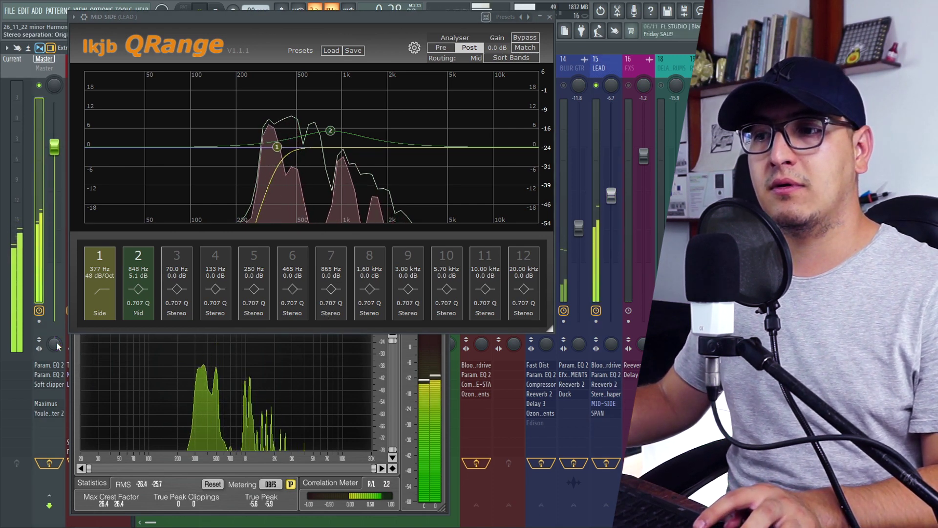
pyautogui.click(166, 20)
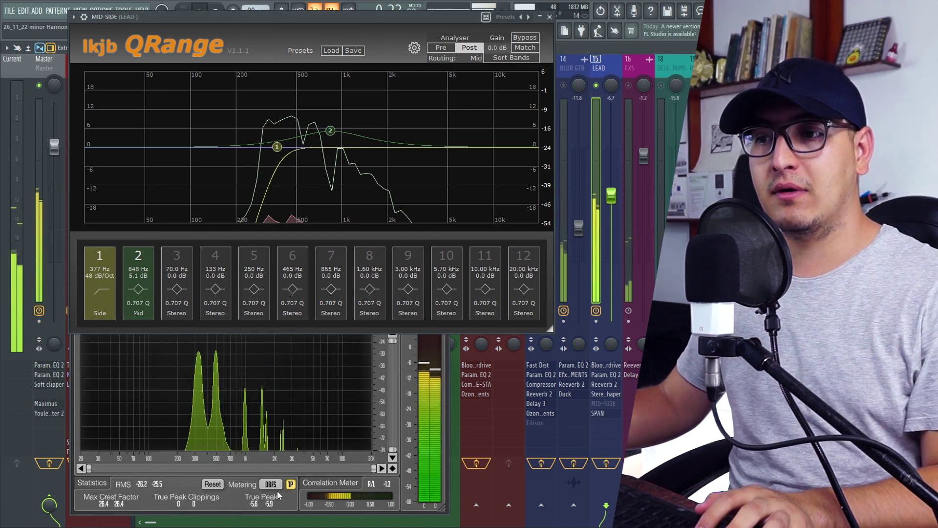
pyautogui.click(58, 346)
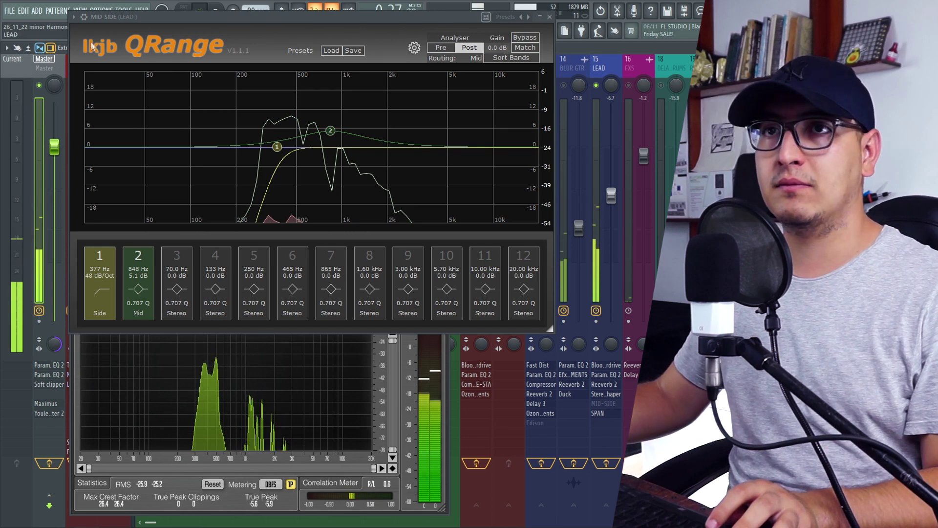
pyautogui.click(144, 16)
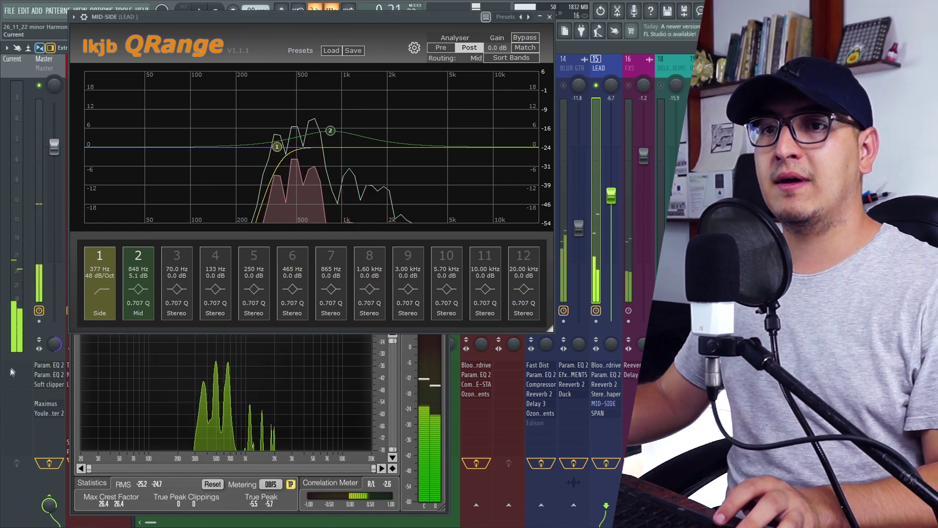
pyautogui.click(47, 348)
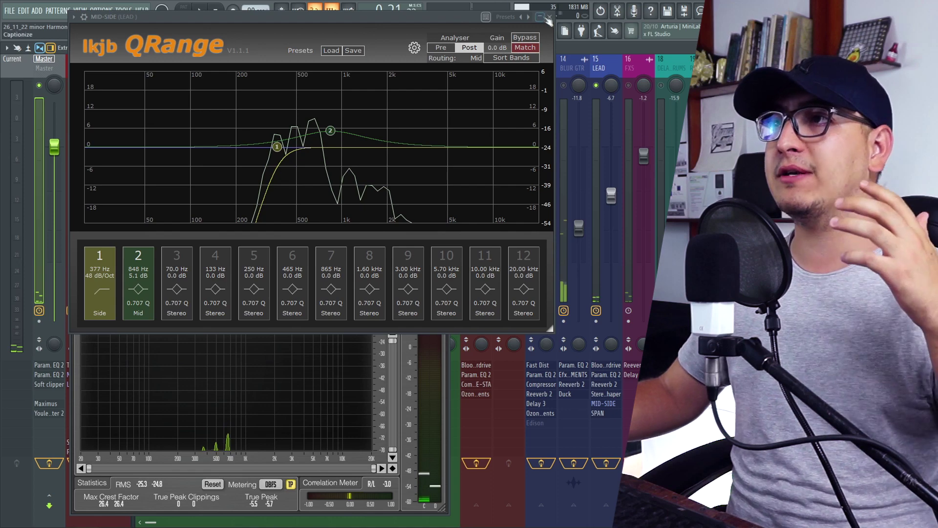
# Close the LEAD plugin windows and take the LEAD track out of solo
pyautogui.click(604, 403)
pyautogui.press('Escape')
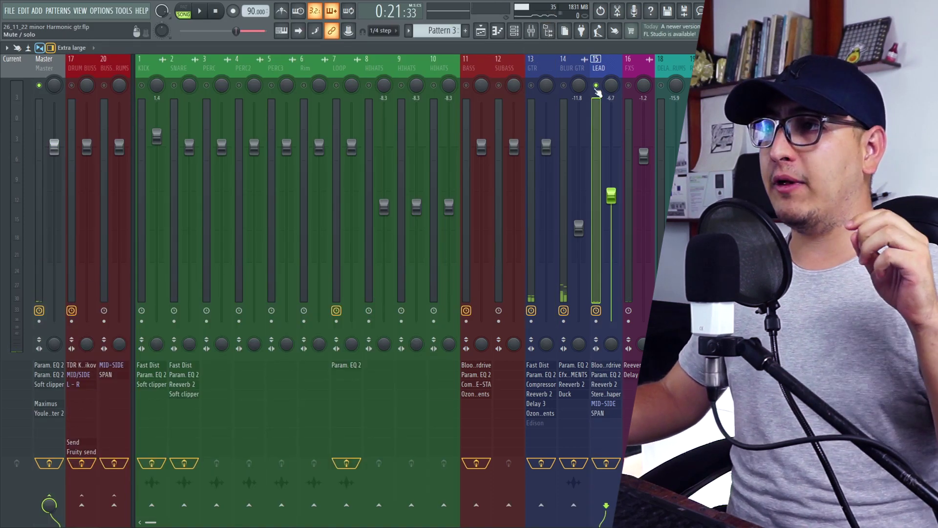
pyautogui.rightClick(596, 86)
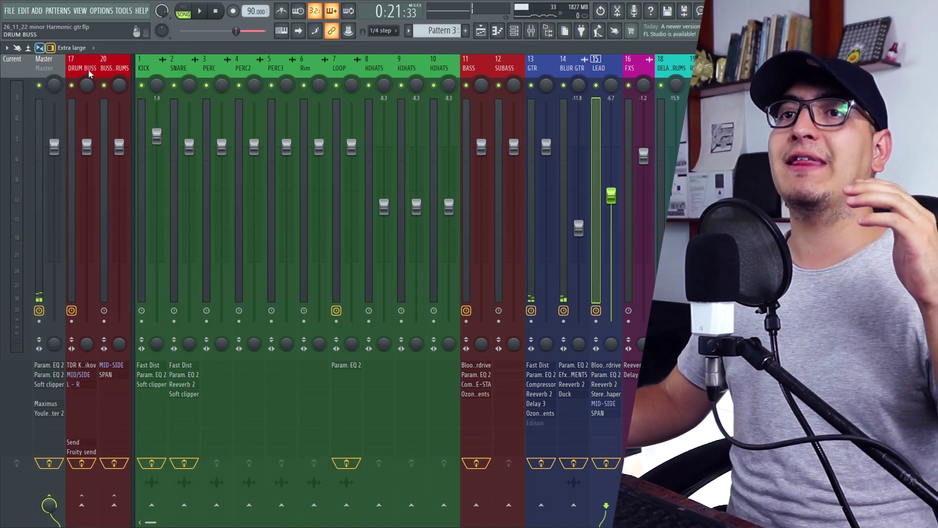
# Open the DRUM BUSS track's MID/SIDE equalizer and route band 1 to Mid
pyautogui.click(86, 74)
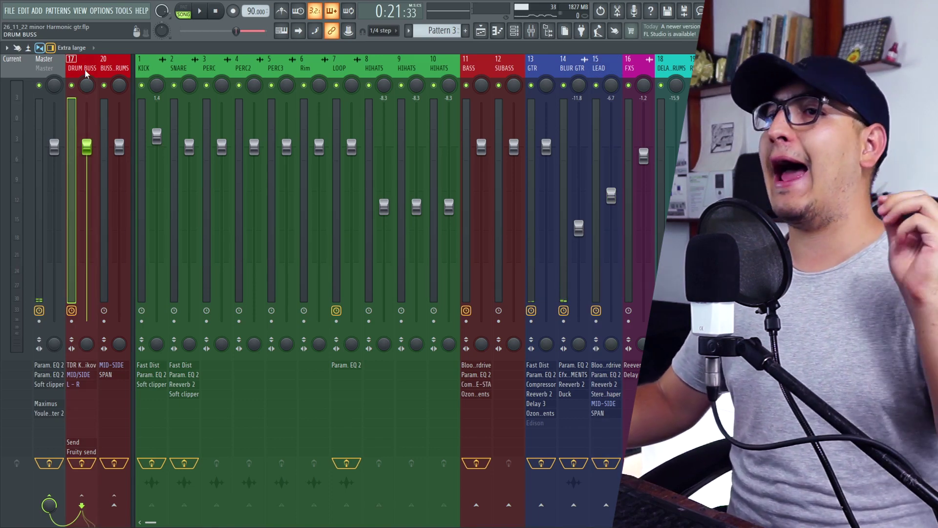
pyautogui.click(78, 374)
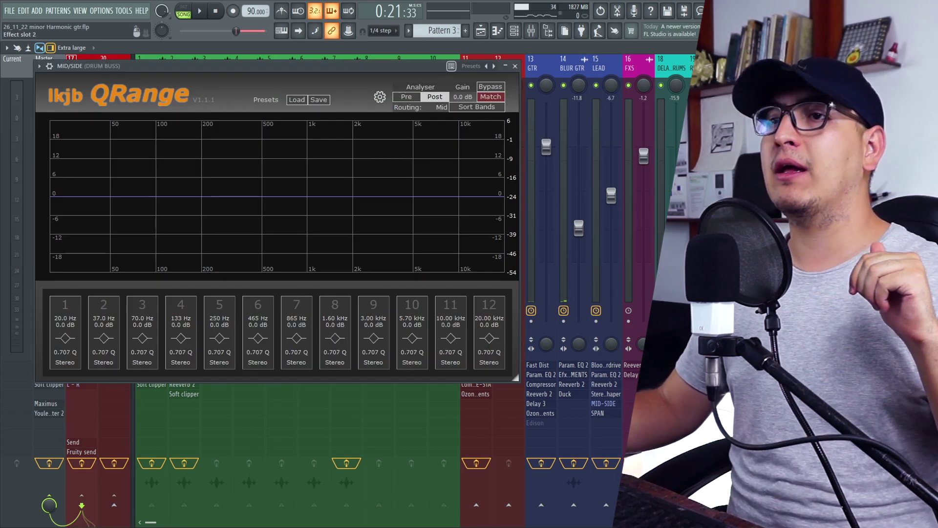
pyautogui.click(69, 364)
pyautogui.click(74, 405)
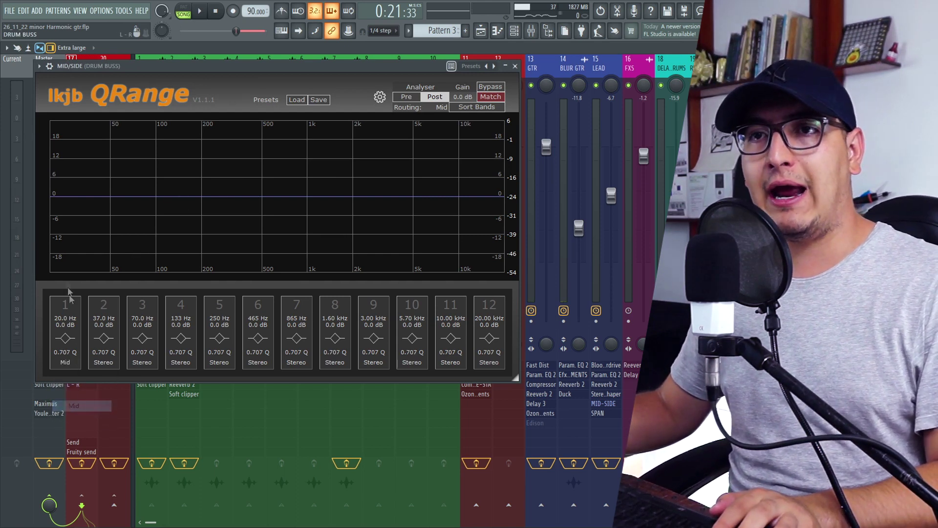
# Make band 1 an active low cut with a 48 dB/Oct slope at 31 Hz
pyautogui.click(69, 339)
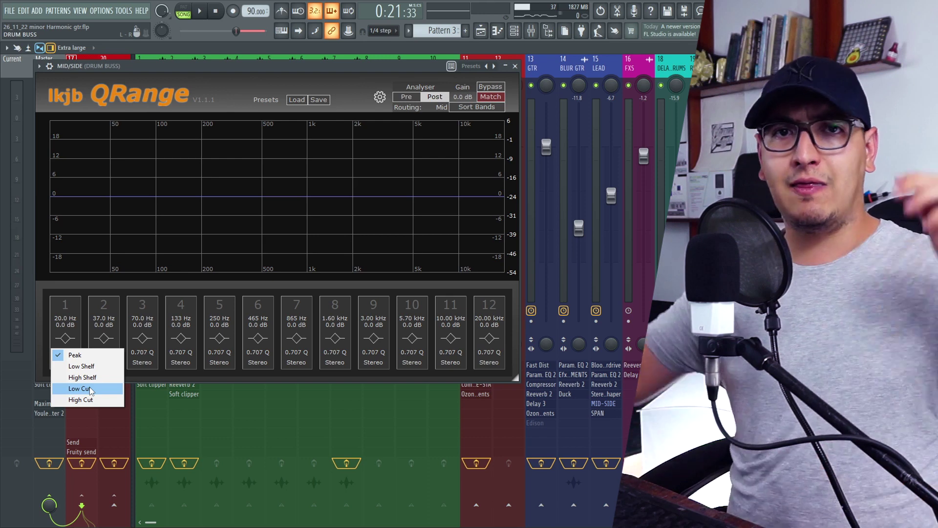
pyautogui.click(90, 389)
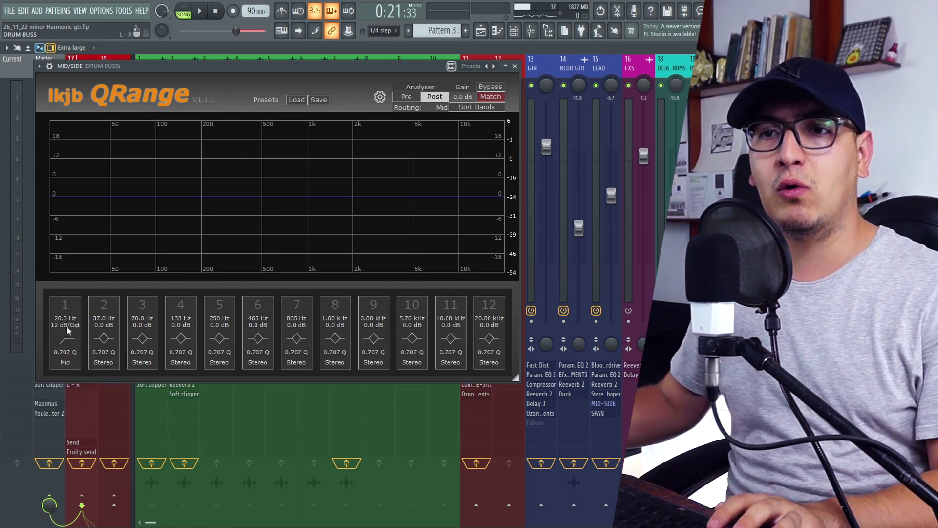
pyautogui.click(71, 339)
pyautogui.click(79, 357)
pyautogui.click(68, 327)
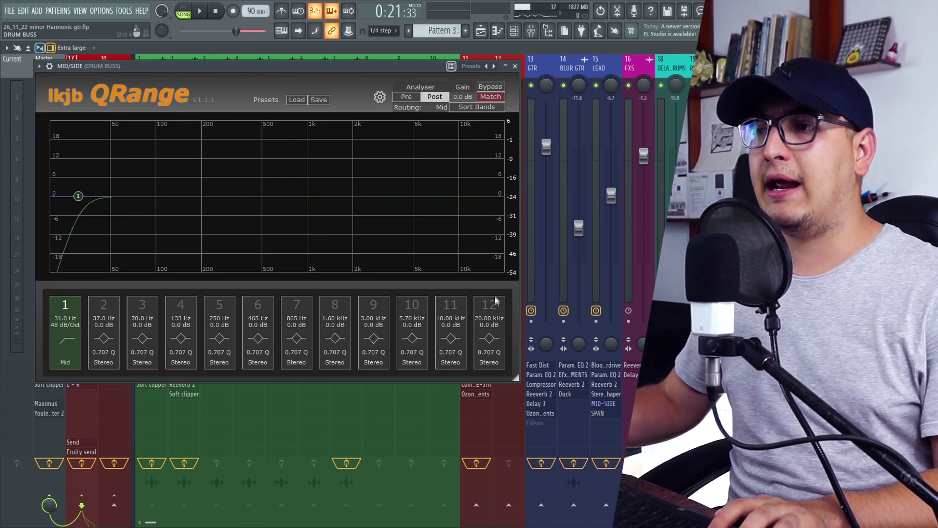
# Enable band 12 as a Mid high cut with a 48 dB/Oct slope
pyautogui.click(489, 362)
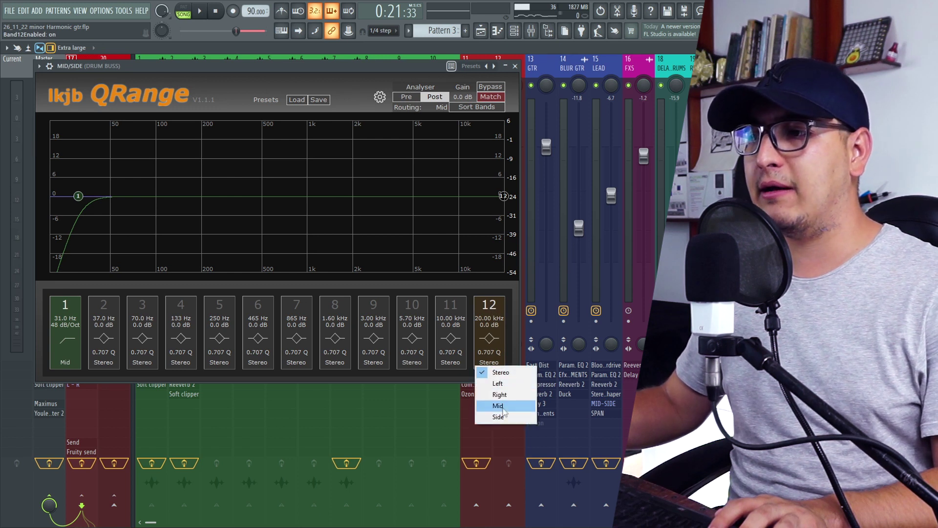
pyautogui.click(497, 404)
pyautogui.click(492, 339)
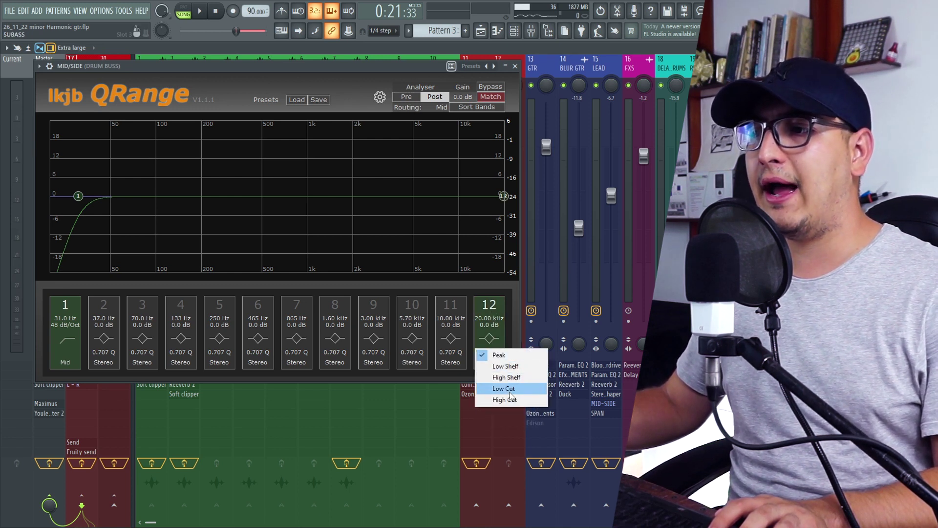
pyautogui.click(504, 400)
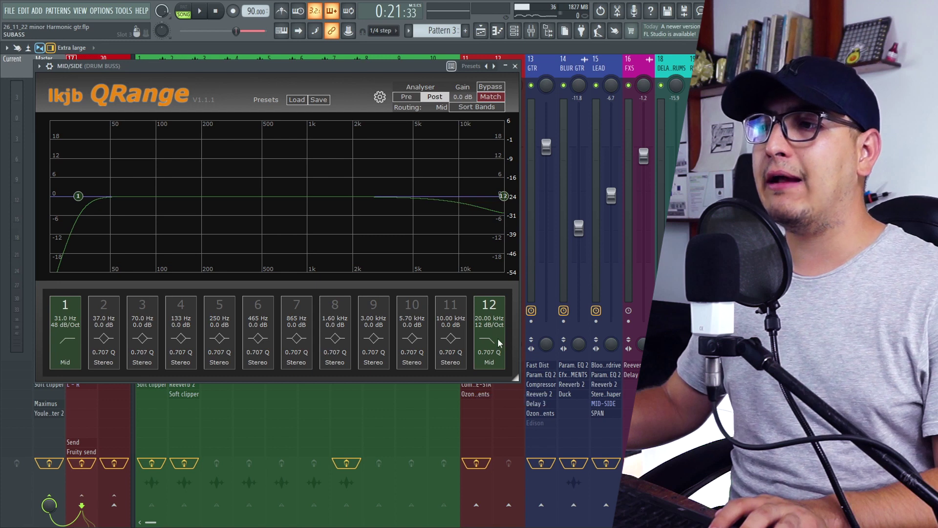
pyautogui.click(493, 326)
pyautogui.click(504, 356)
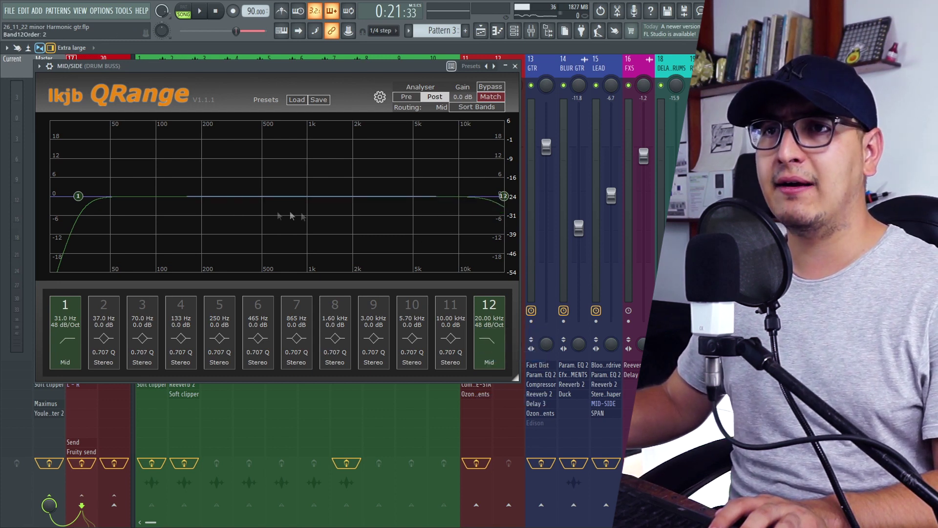
# Enable band 2 as a Mid band, boost it about 2.3 dB at 108 Hz, and start playback
pyautogui.click(105, 363)
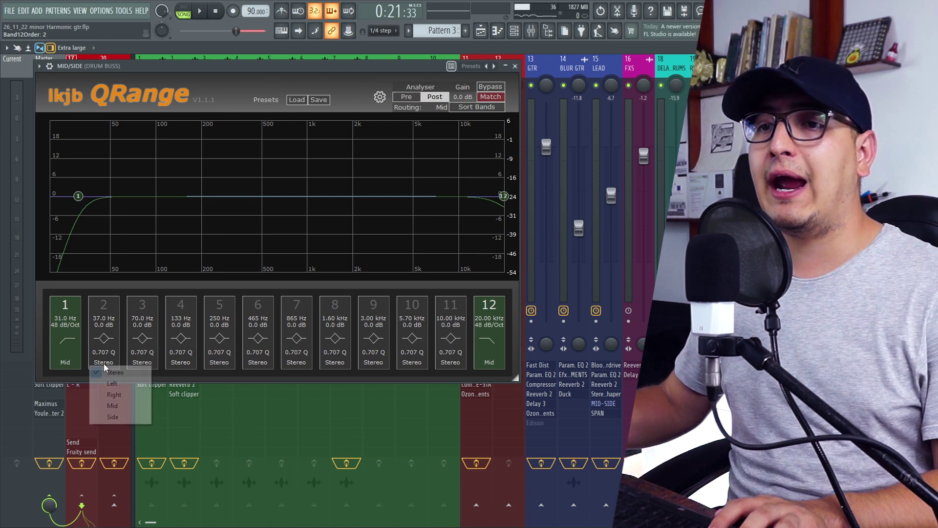
pyautogui.click(135, 406)
pyautogui.click(103, 306)
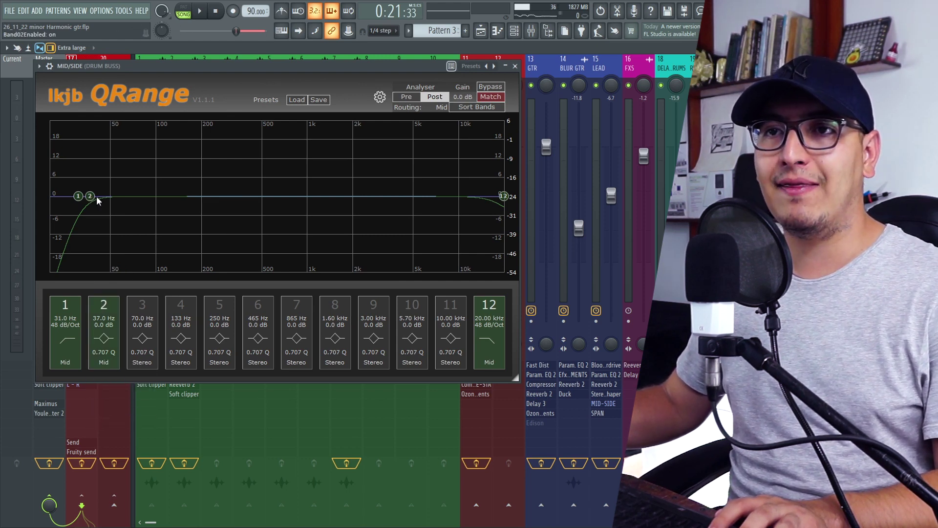
pyautogui.moveTo(90, 196); pyautogui.dragTo(163, 192)
pyautogui.click(205, 13)
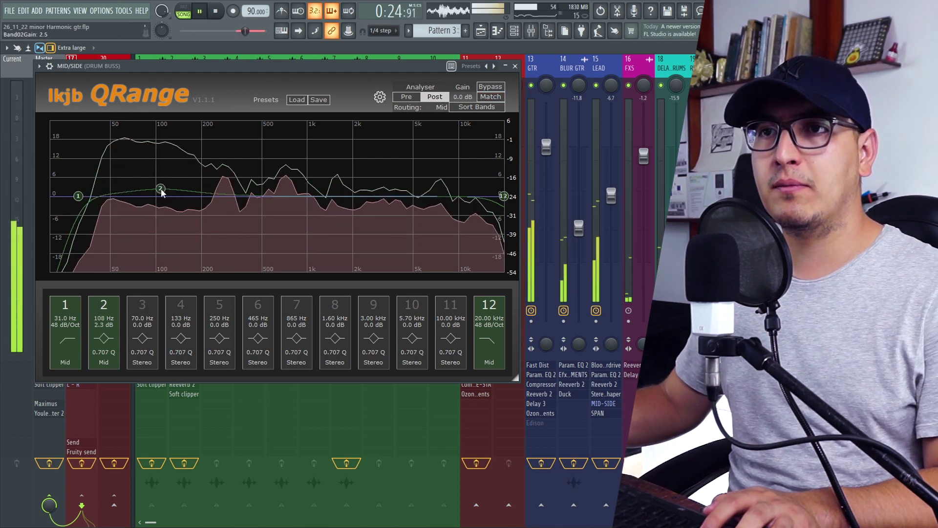
# Narrow band 2 to 1.284 Q, set it to about 143 Hz with a 3.0 dB boost, and stop playback
pyautogui.moveTo(105, 348); pyautogui.dragTo(109, 274)
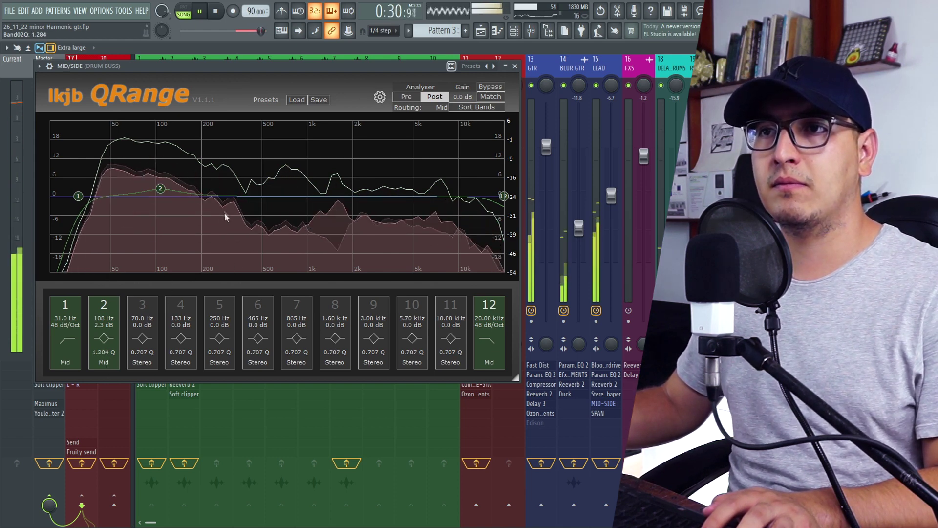
pyautogui.moveTo(158, 188); pyautogui.dragTo(179, 190)
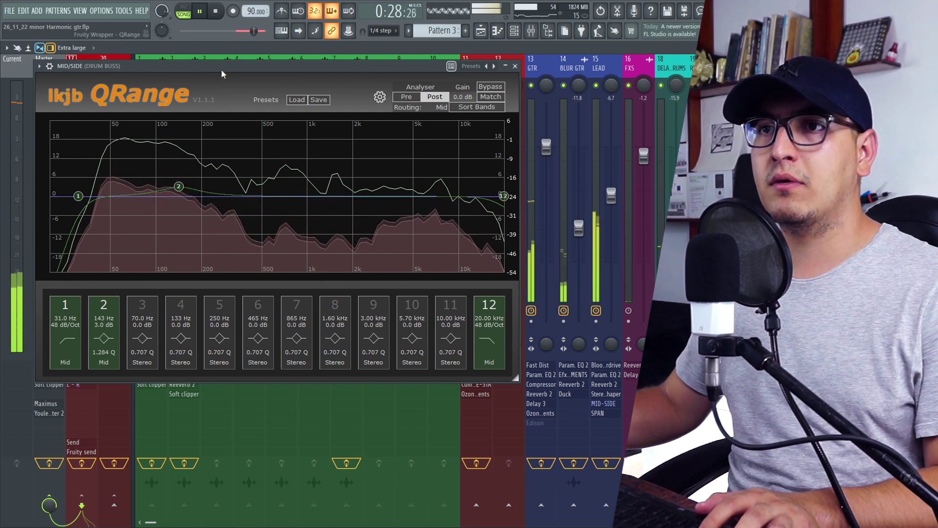
pyautogui.press('space')
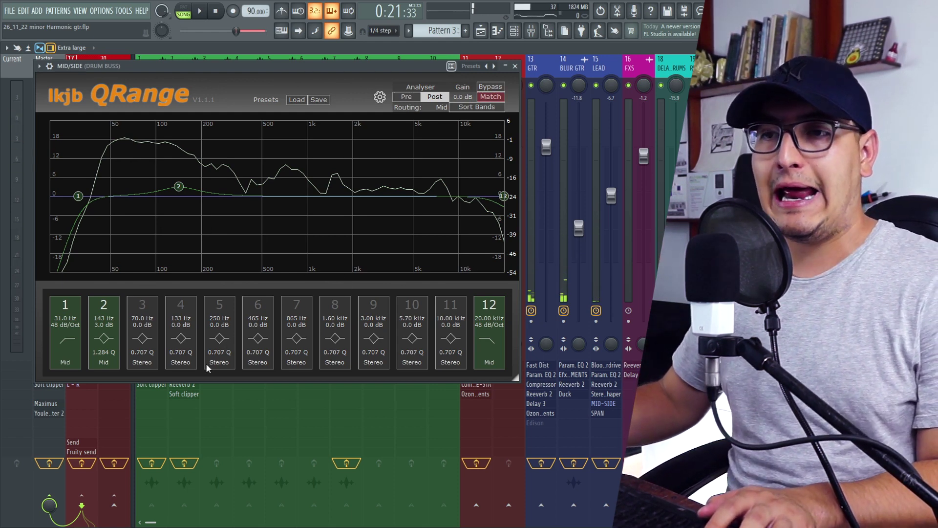
# Enable band 3 as a Mid band and, during playback, boost it about 2.2 dB at 2.27 kHz
pyautogui.click(144, 362)
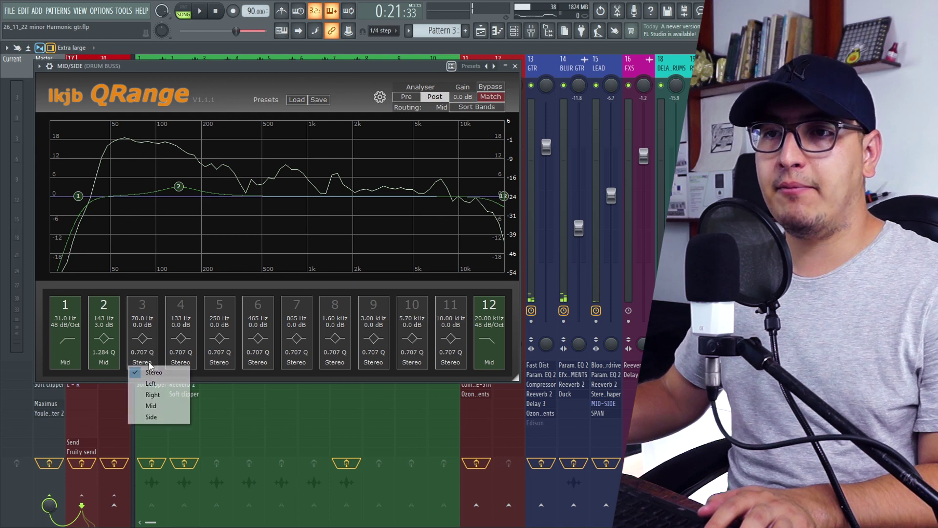
pyautogui.click(157, 410)
pyautogui.click(149, 310)
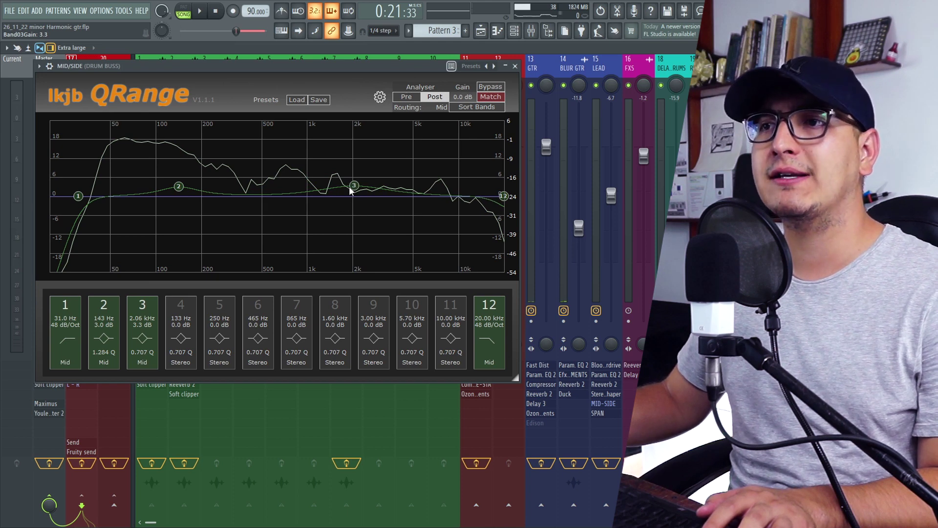
pyautogui.click(201, 12)
pyautogui.moveTo(356, 186)
pyautogui.mouseDown()
pyautogui.moveTo(330, 170)
pyautogui.moveTo(351, 159)
pyautogui.moveTo(366, 176)
pyautogui.moveTo(360, 190)
pyautogui.mouseUp()
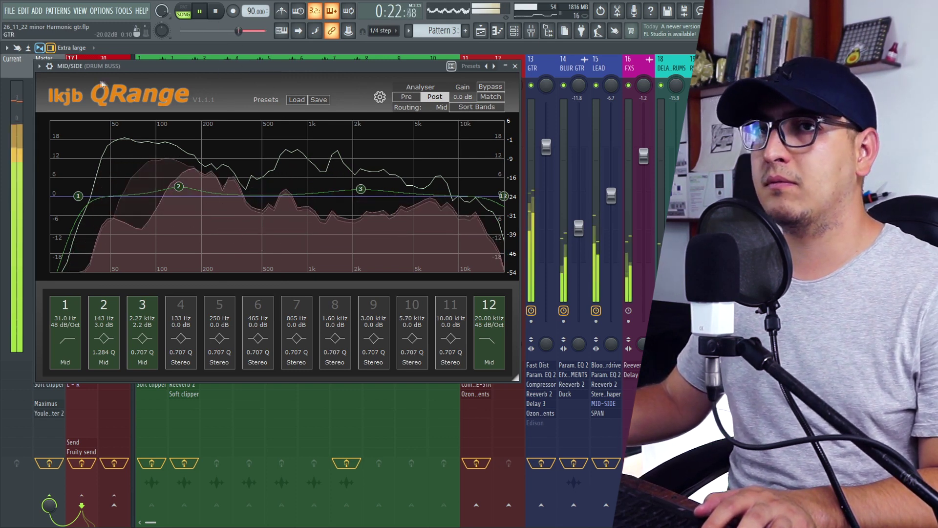
# Compare the drum sound with the MID/SIDE equalizer switched off and back on, and stop playback
pyautogui.click(50, 66)
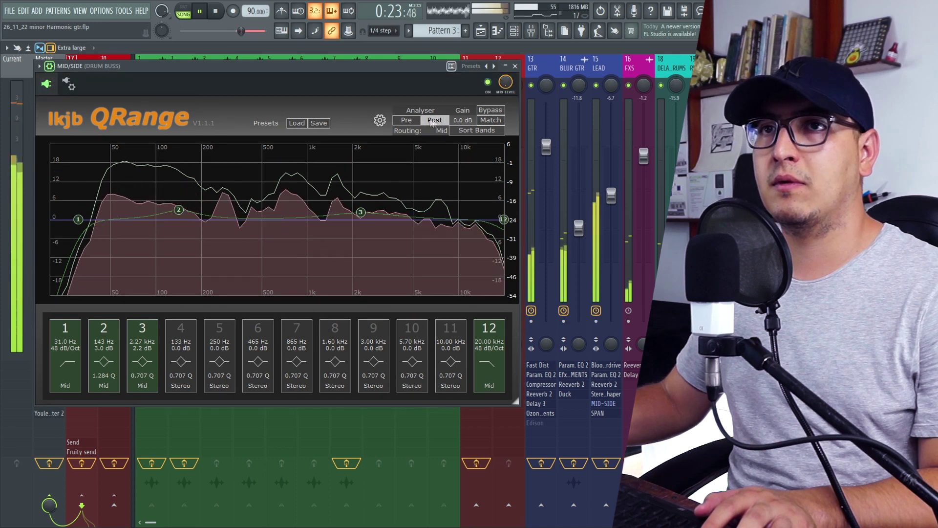
pyautogui.click(488, 82)
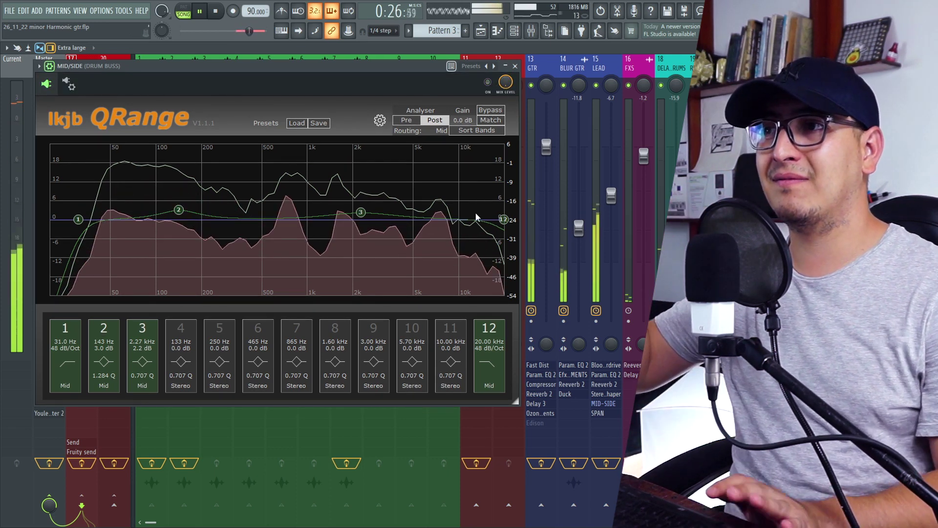
pyautogui.click(487, 83)
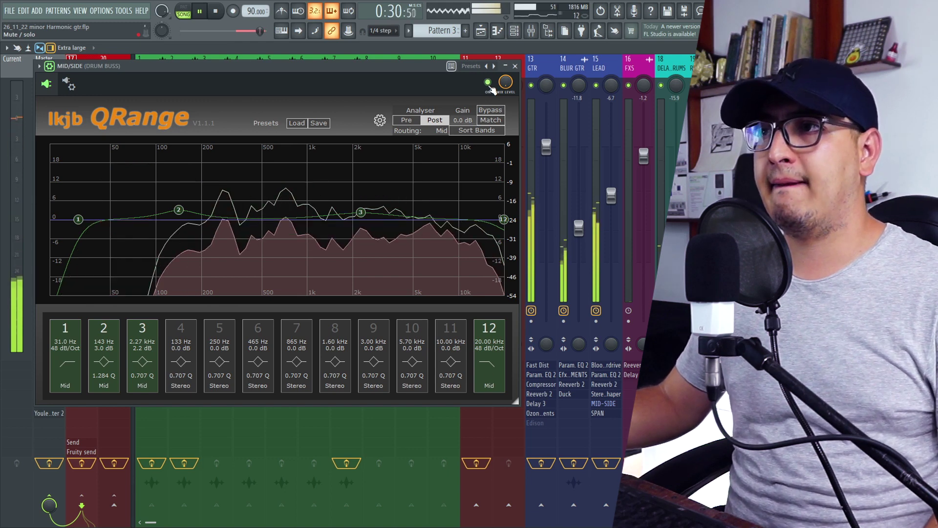
pyautogui.press('space')
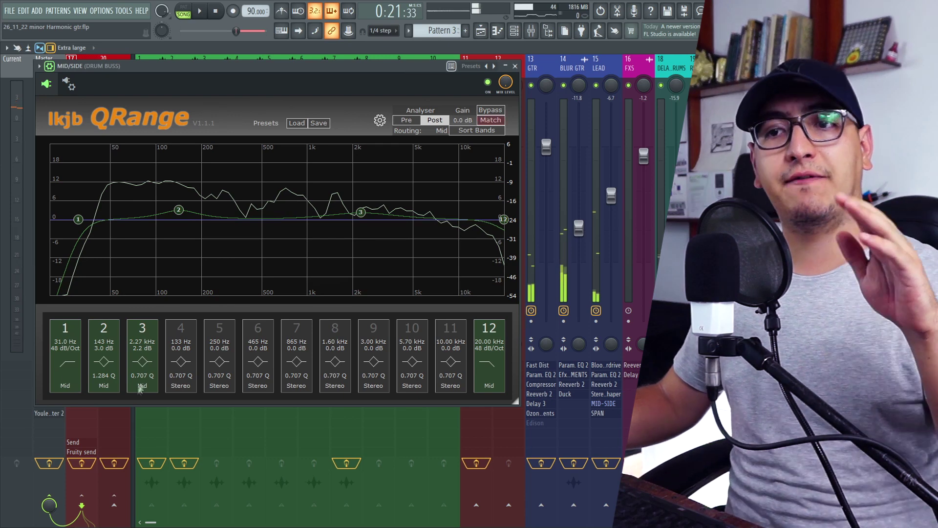
# Enable band 4 as a Side high shelf boosted about 6.3 dB at 4.92 kHz
pyautogui.click(183, 386)
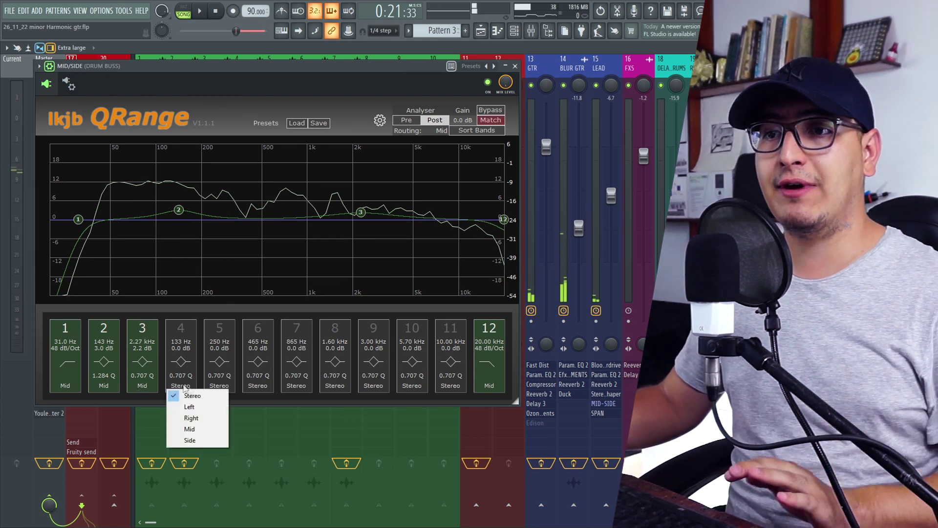
pyautogui.click(200, 438)
pyautogui.click(179, 330)
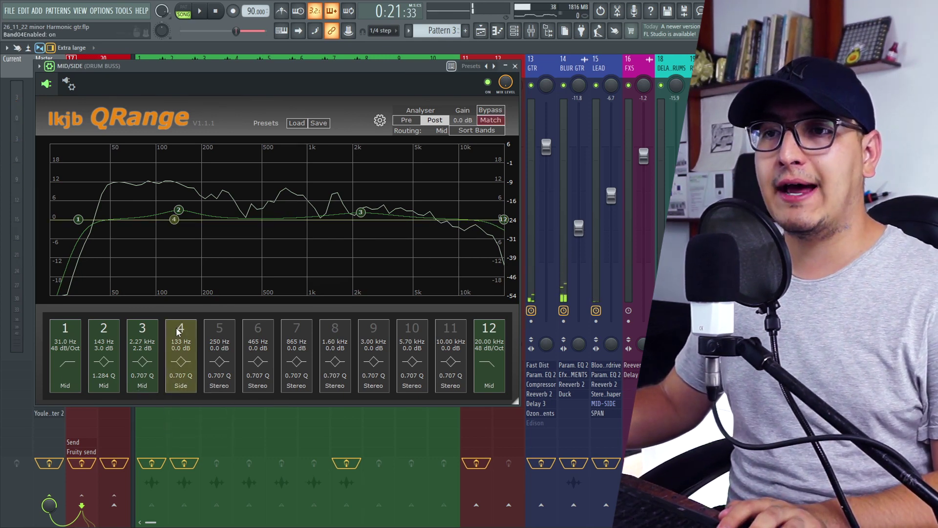
pyautogui.moveTo(202, 237); pyautogui.dragTo(279, 215)
pyautogui.click(185, 362)
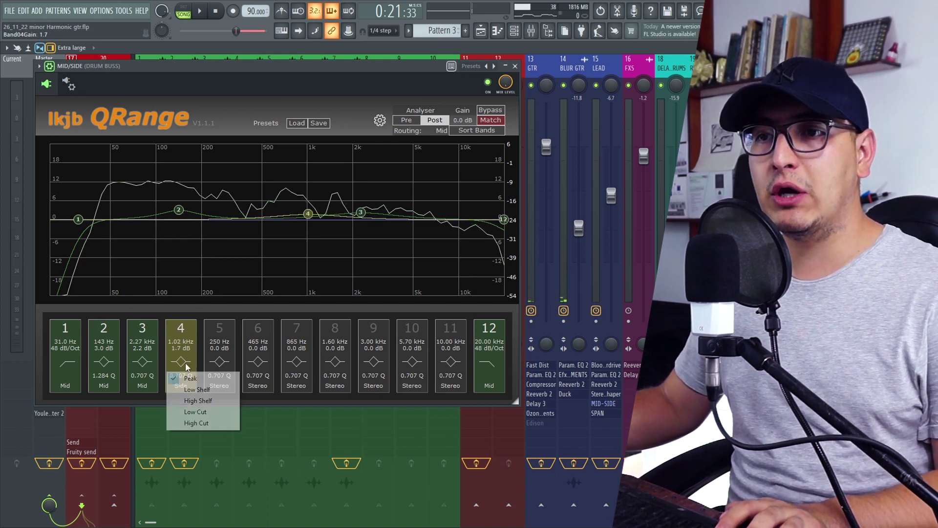
pyautogui.click(200, 400)
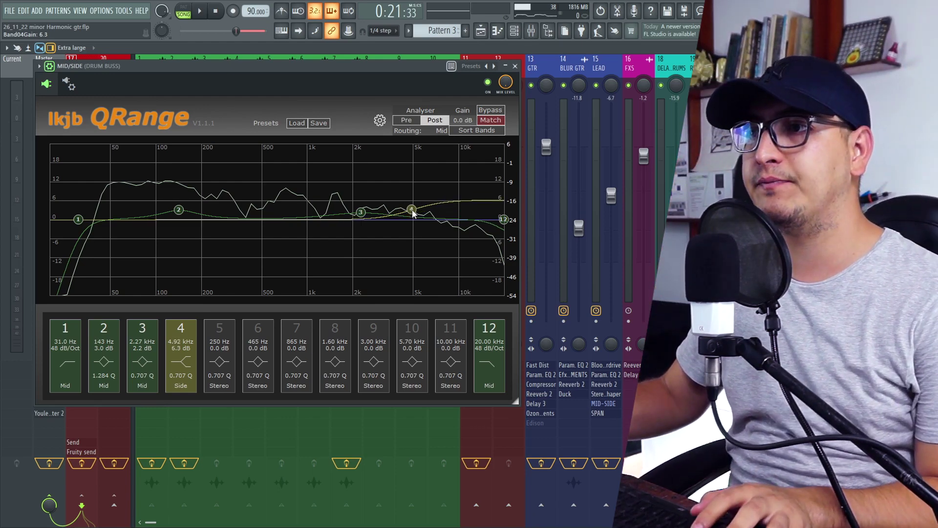
# Reduce the band 4 shelf boost to about 4.3 dB during playback and compare against the equalizer switched off
pyautogui.press('space')
pyautogui.moveTo(413, 214)
pyautogui.mouseDown()
pyautogui.moveTo(413, 247)
pyautogui.moveTo(413, 206)
pyautogui.moveTo(413, 215)
pyautogui.mouseUp()
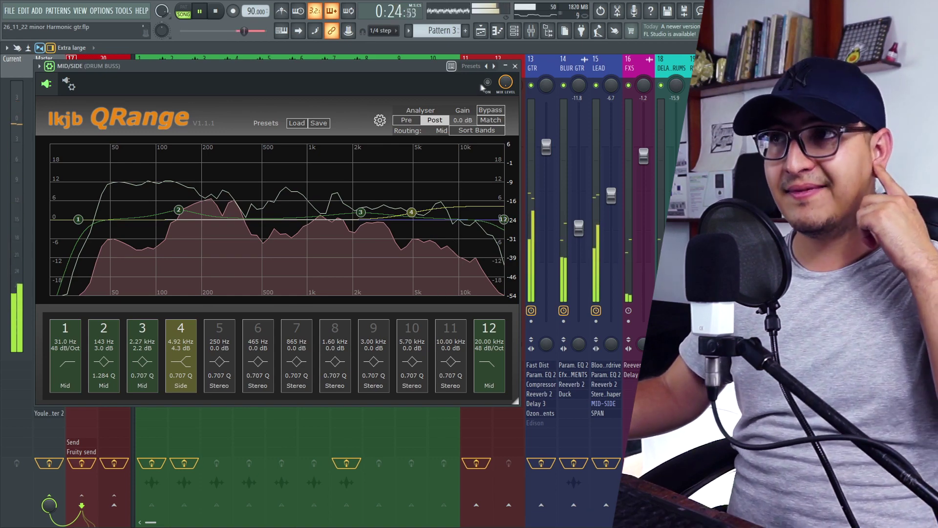
pyautogui.click(487, 82)
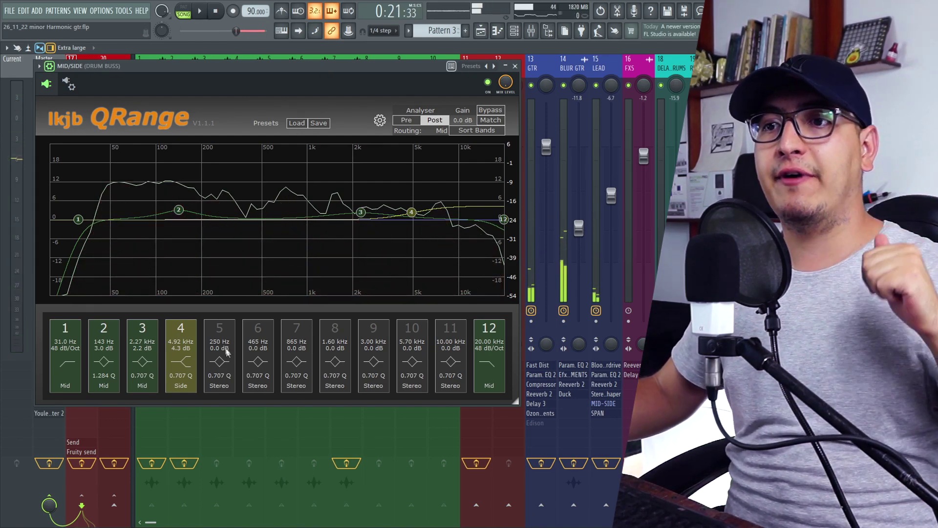
# Enable band 5 as a Side low cut with a 48 dB/Oct slope and tune it to about 118 Hz during playback
pyautogui.click(220, 386)
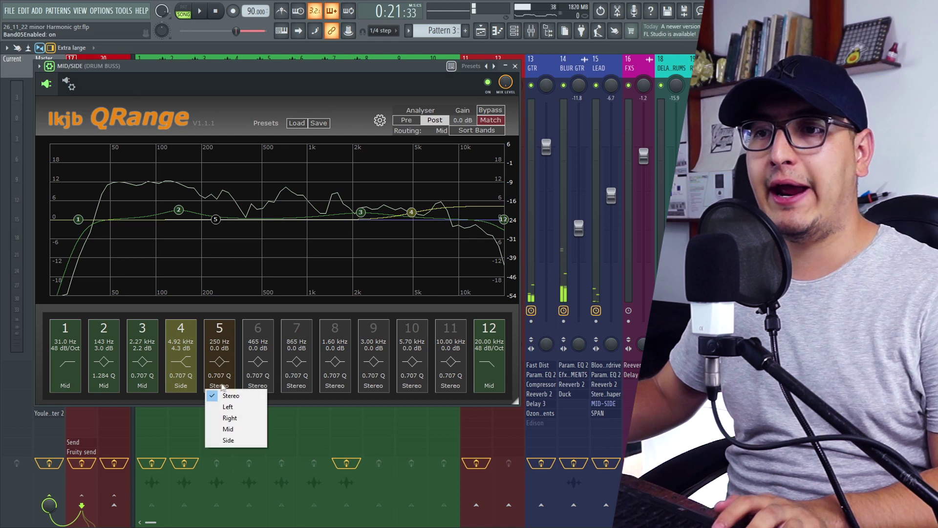
pyautogui.click(229, 440)
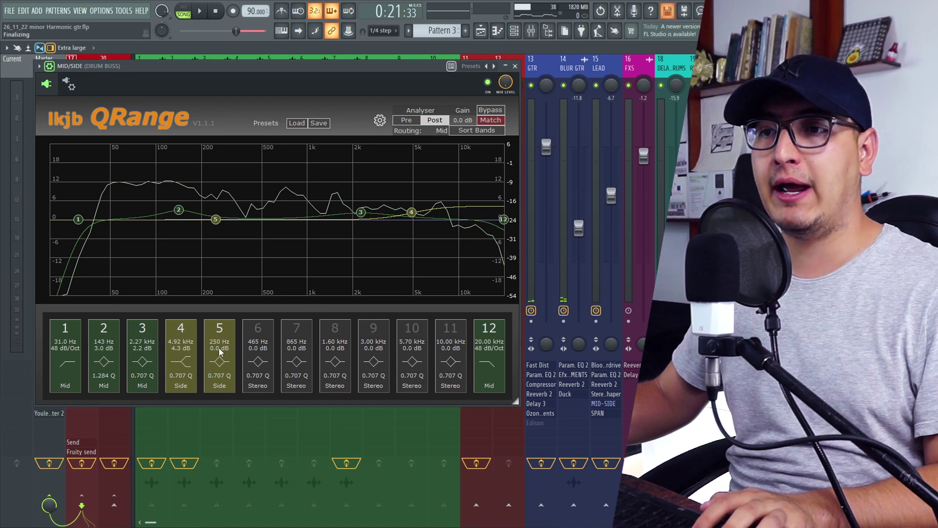
pyautogui.click(221, 361)
pyautogui.click(235, 412)
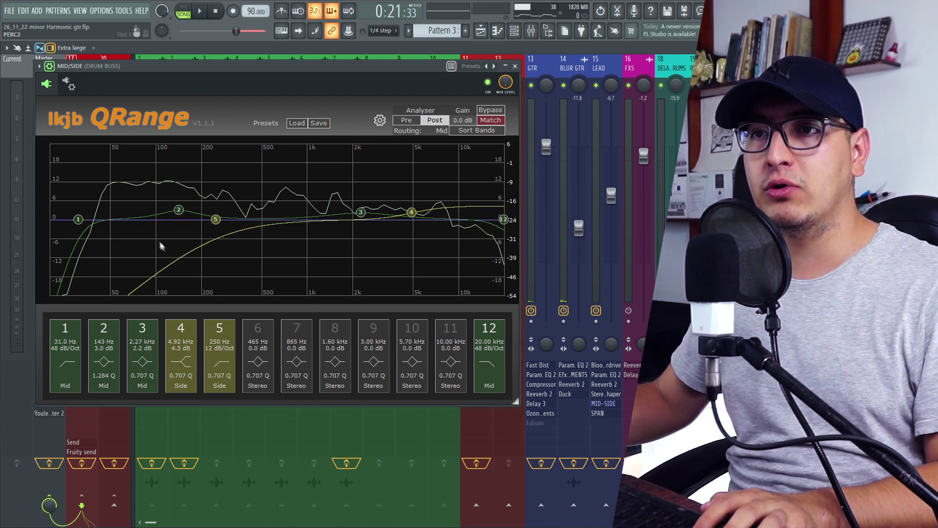
pyautogui.click(223, 359)
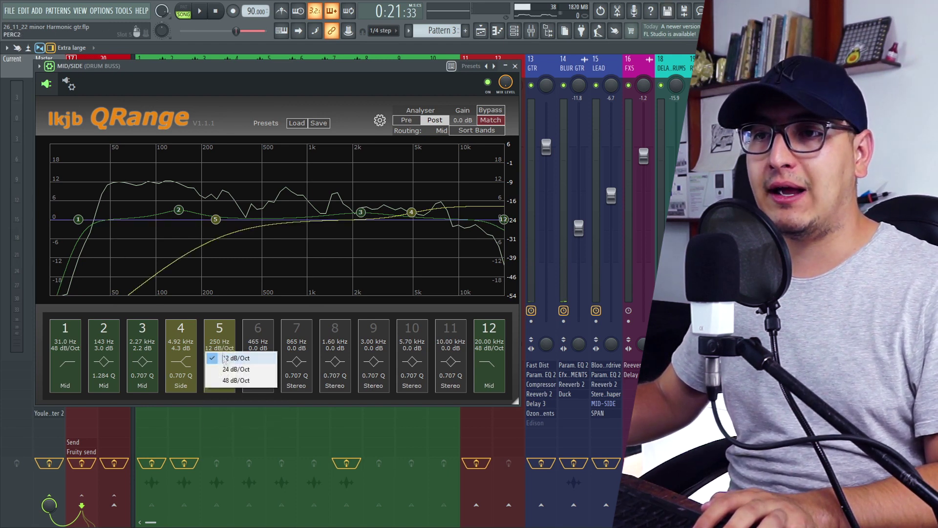
pyautogui.click(230, 380)
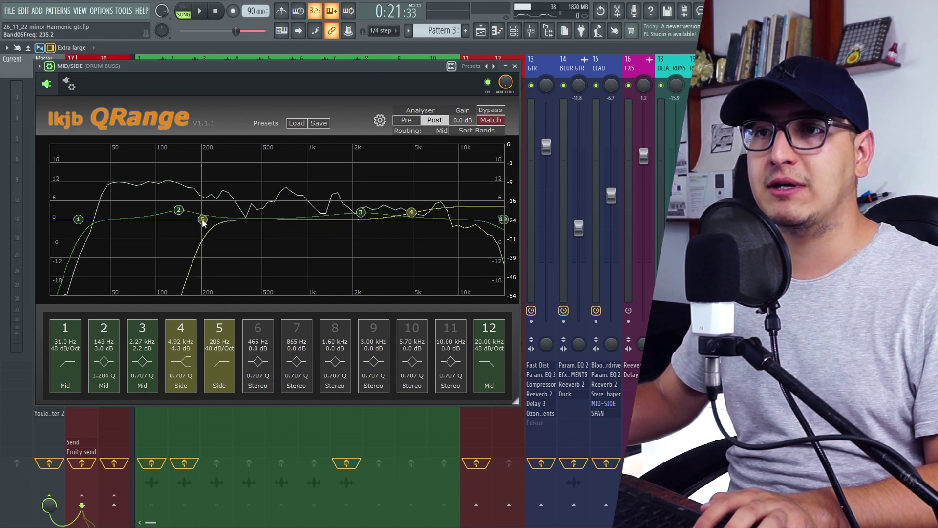
pyautogui.press('space')
pyautogui.moveTo(172, 228); pyautogui.dragTo(167, 223)
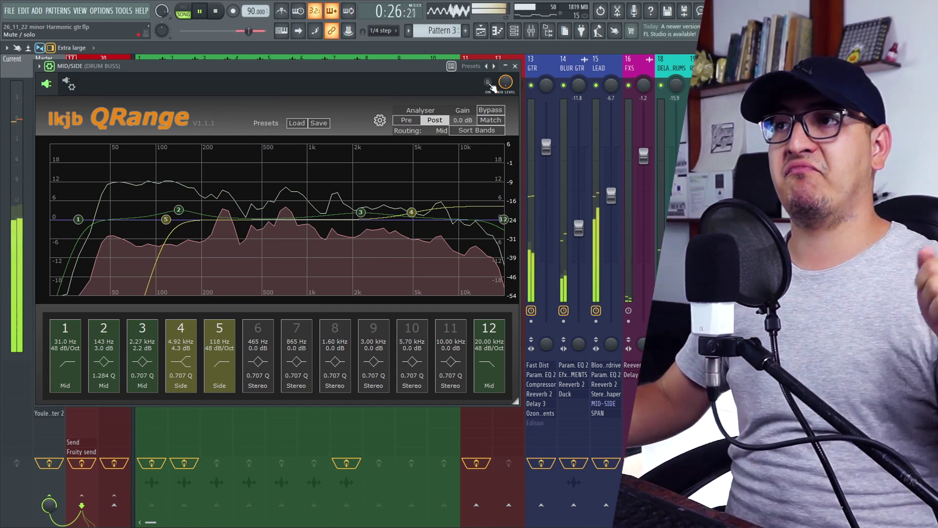
# Compare the full mid/side equalization against the unprocessed drums, leave the equalizer on, and stop playback
pyautogui.click(488, 83)
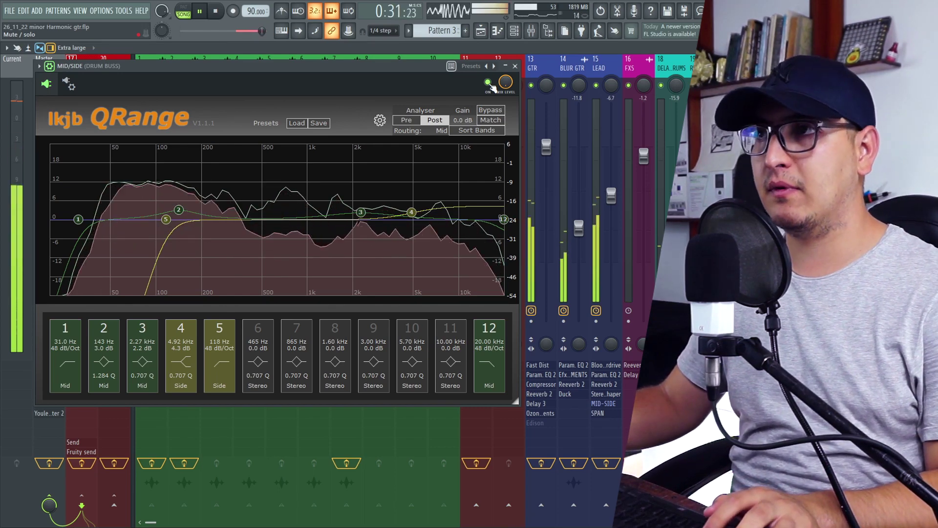
pyautogui.click(487, 82)
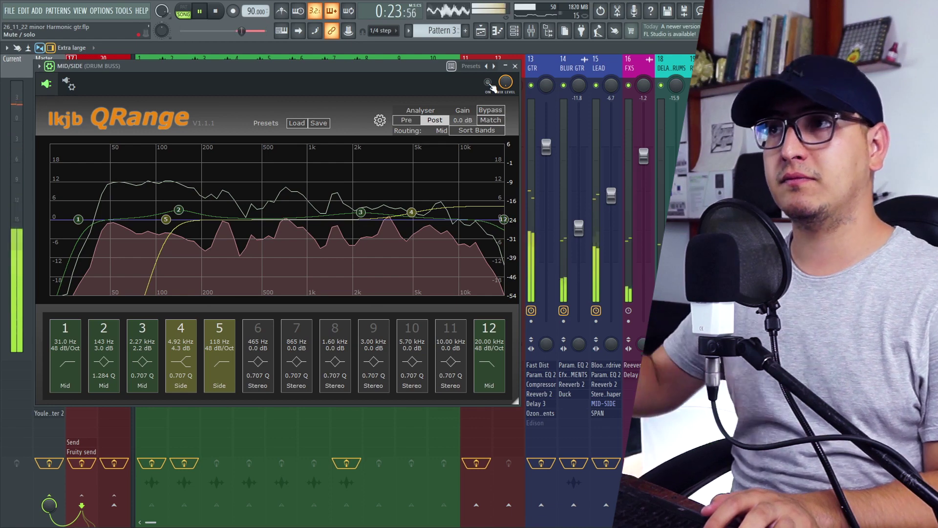
pyautogui.click(487, 82)
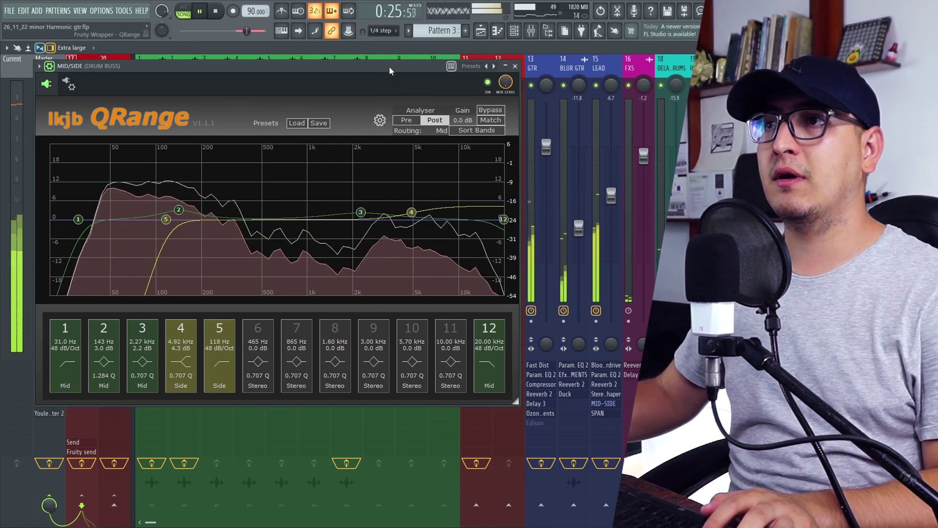
pyautogui.press('space')
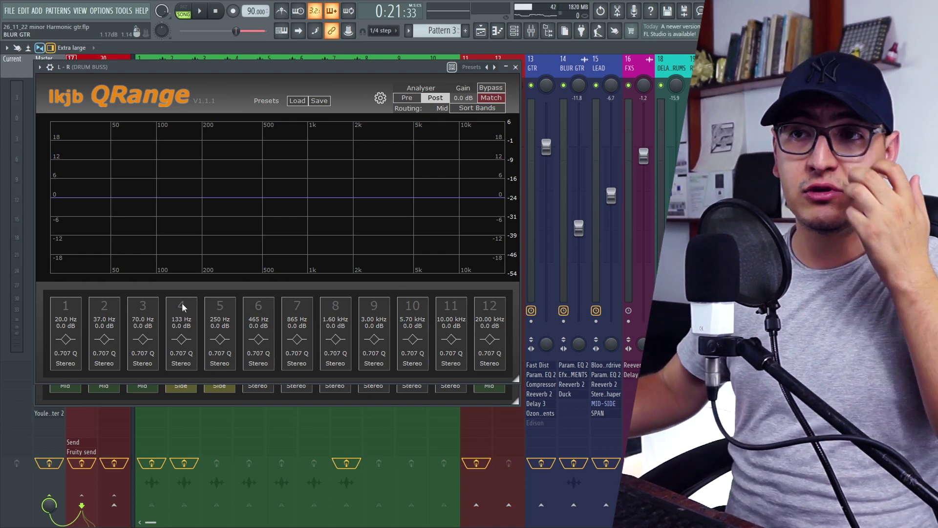
# In the DRUM BUSS L - R equalizer, enable band 4 on the Left channel and boost it about 1.8 dB at 306 Hz during playback
pyautogui.click(182, 304)
pyautogui.click(184, 366)
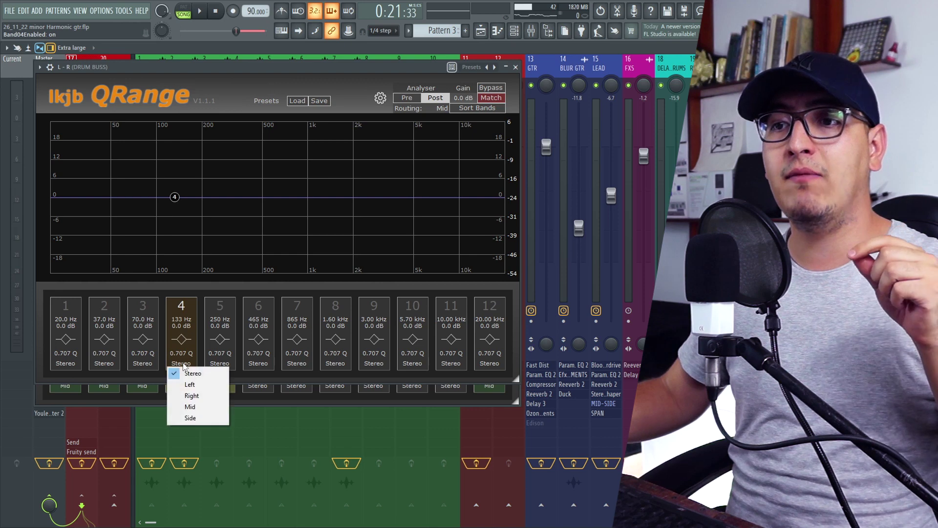
pyautogui.click(198, 387)
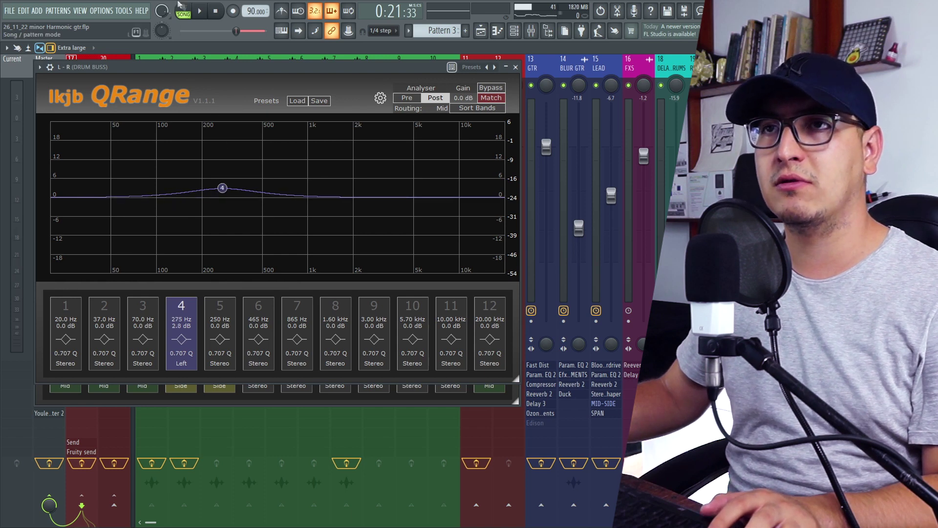
pyautogui.press('space')
pyautogui.moveTo(223, 188)
pyautogui.mouseDown()
pyautogui.moveTo(232, 279)
pyautogui.moveTo(230, 176)
pyautogui.moveTo(229, 191)
pyautogui.mouseUp()
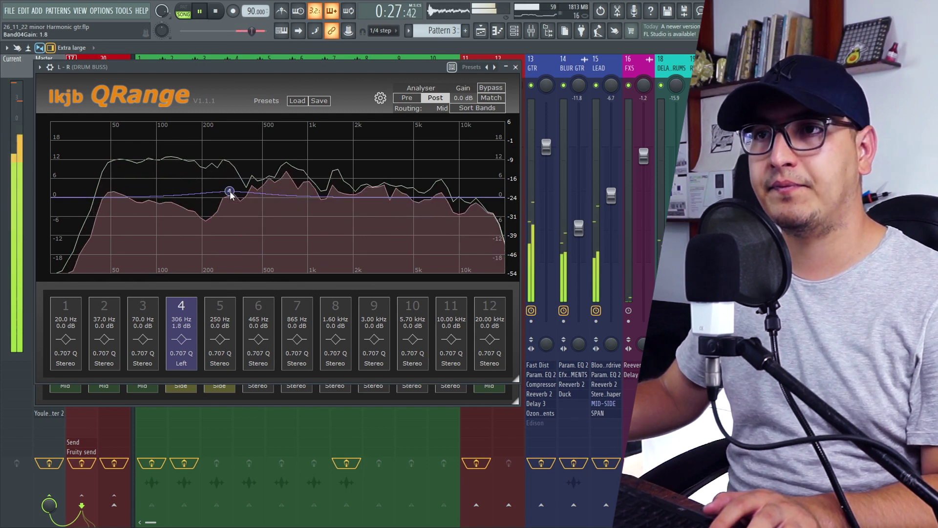
# Enable band 5 on the Right channel with a 2.3 dB boost at 2.49 kHz, and readjust Left band 4 to 2.2 dB at 341 Hz
pyautogui.click(220, 315)
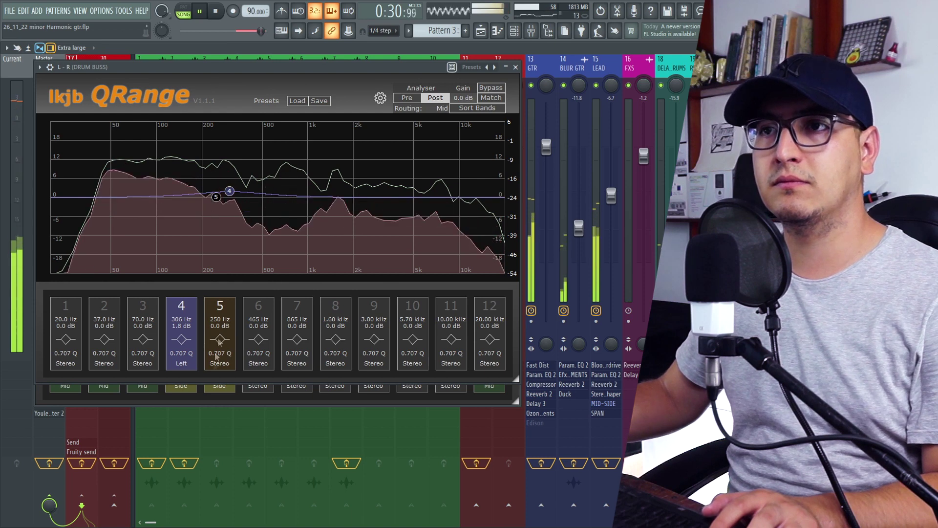
pyautogui.click(219, 363)
pyautogui.click(238, 395)
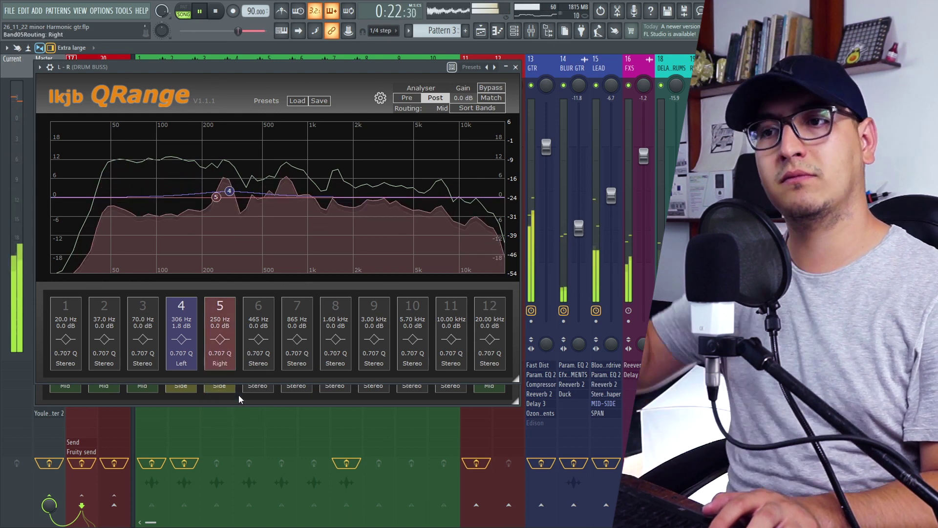
pyautogui.moveTo(233, 191); pyautogui.dragTo(369, 193)
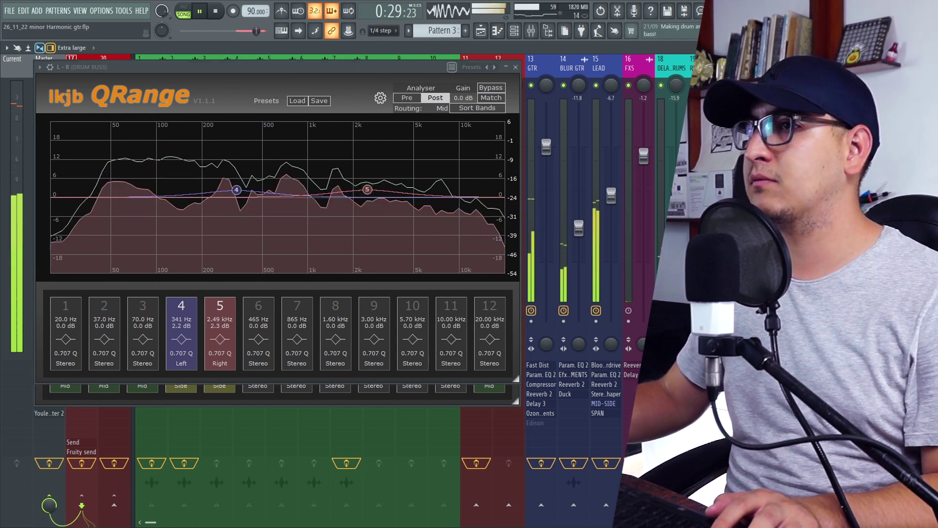
# Close the open equalizer windows to return to the mixer and stop playback
pyautogui.click(596, 275)
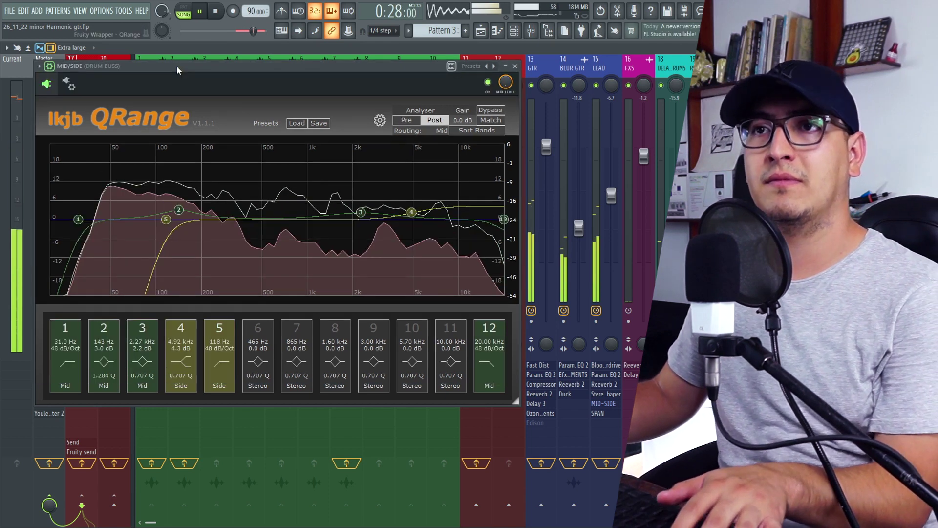
pyautogui.press('Escape')
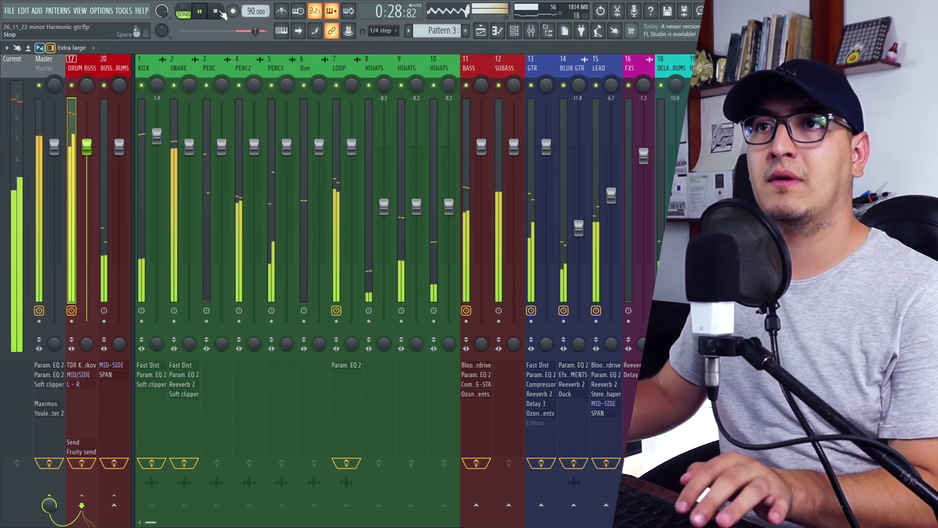
pyautogui.click(218, 12)
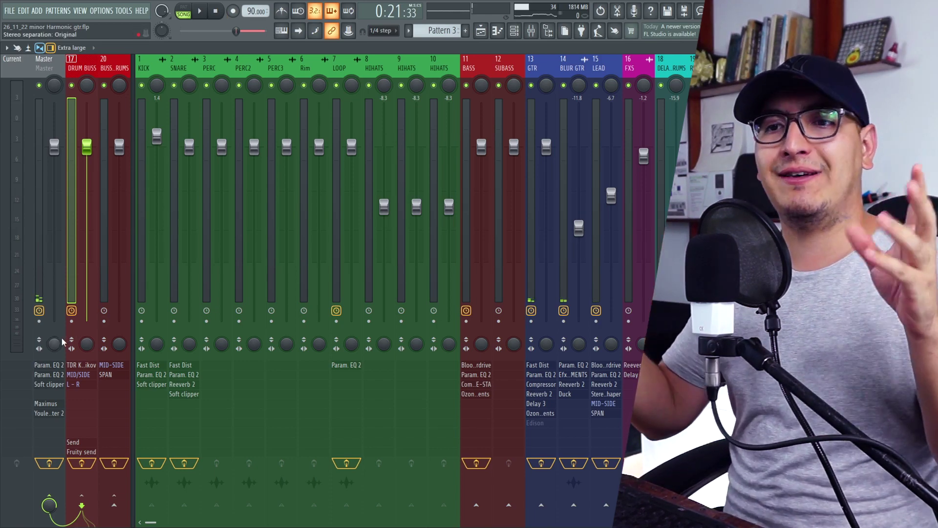
# Play the song and compare the Master in mono and in its original stereo separation, and stop playback
pyautogui.click(55, 345)
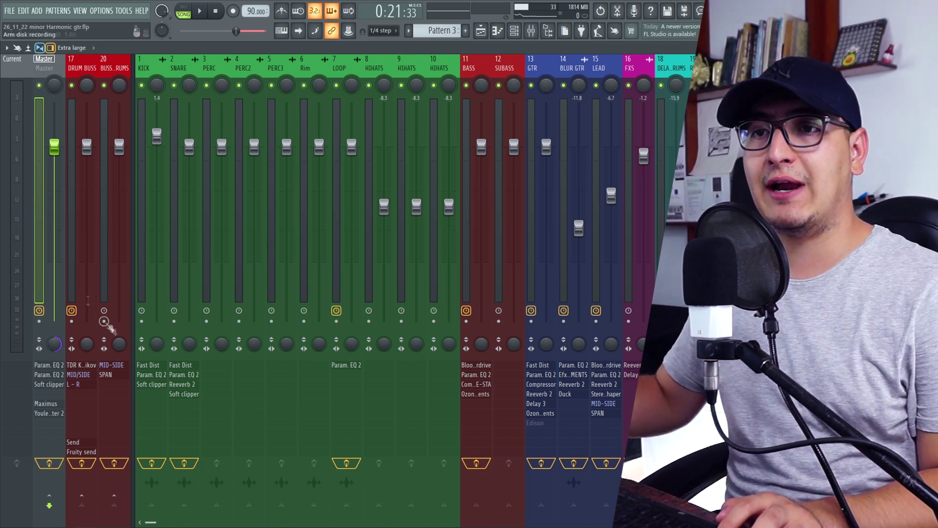
pyautogui.click(79, 205)
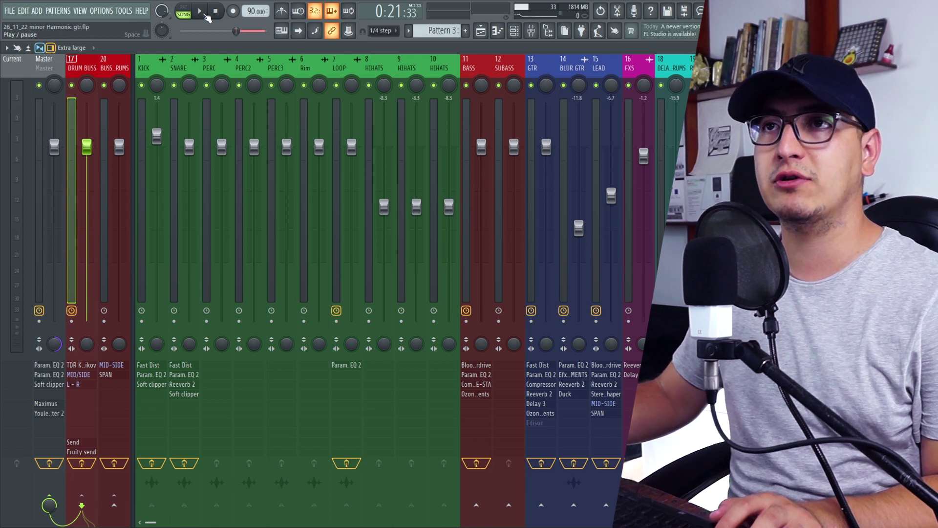
pyautogui.click(200, 11)
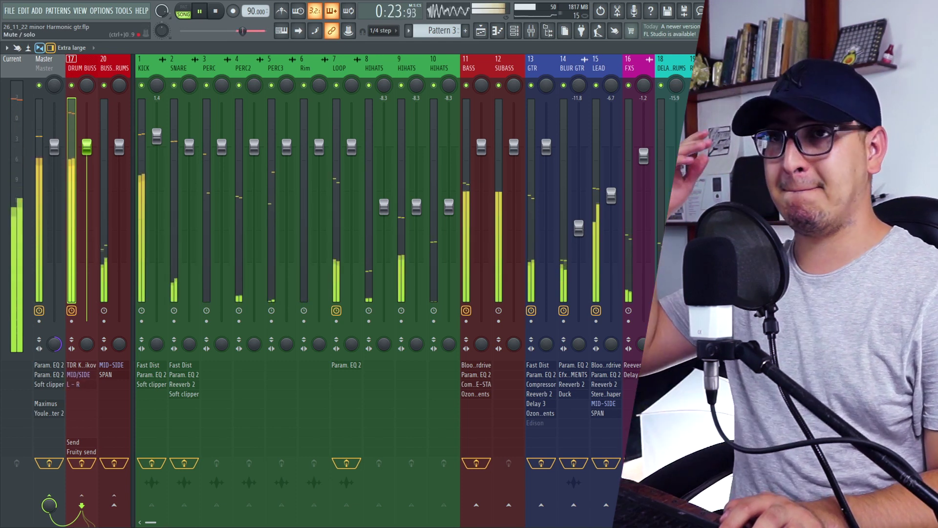
pyautogui.click(47, 333)
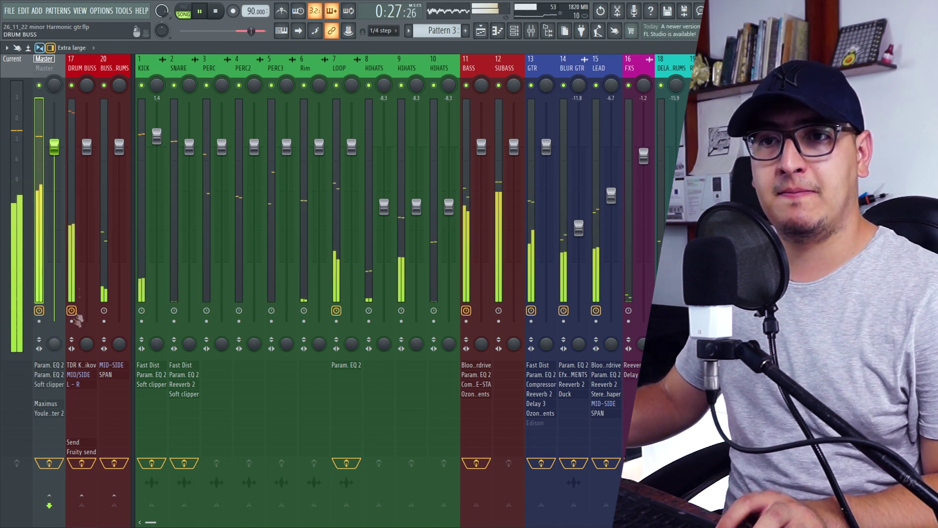
pyautogui.click(78, 318)
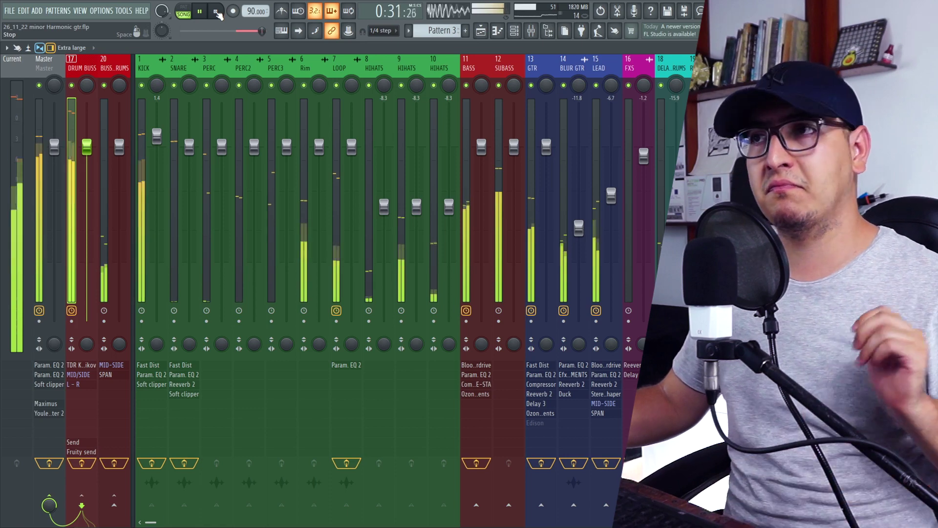
pyautogui.click(219, 14)
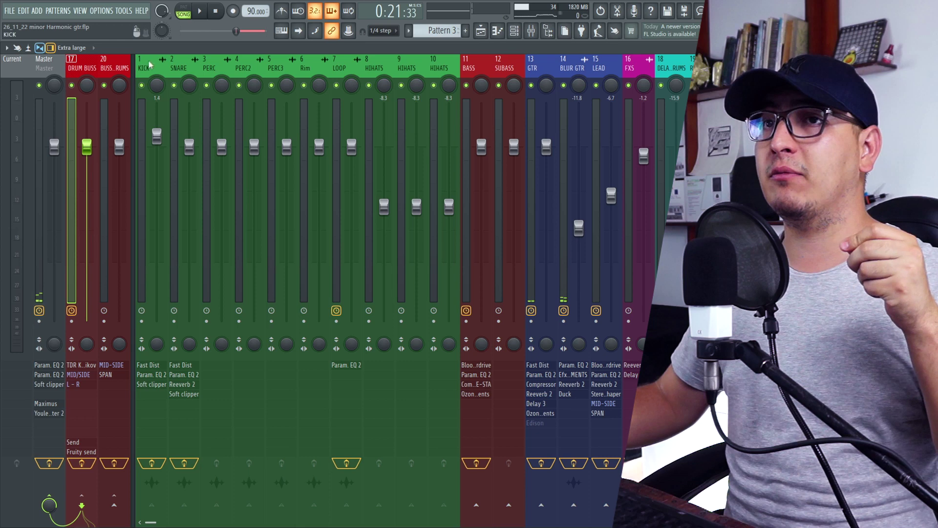
# Isolate the BUSS FX DRUMS return by soloing the drum buses, unmuting source tracks 1 to 10, and muting DRUM BUSS
pyautogui.click(117, 69)
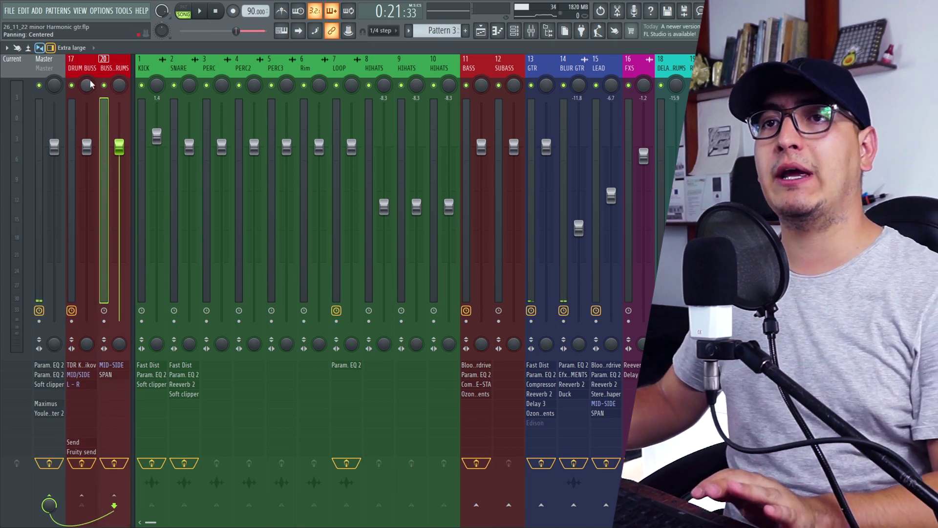
pyautogui.rightClick(72, 86)
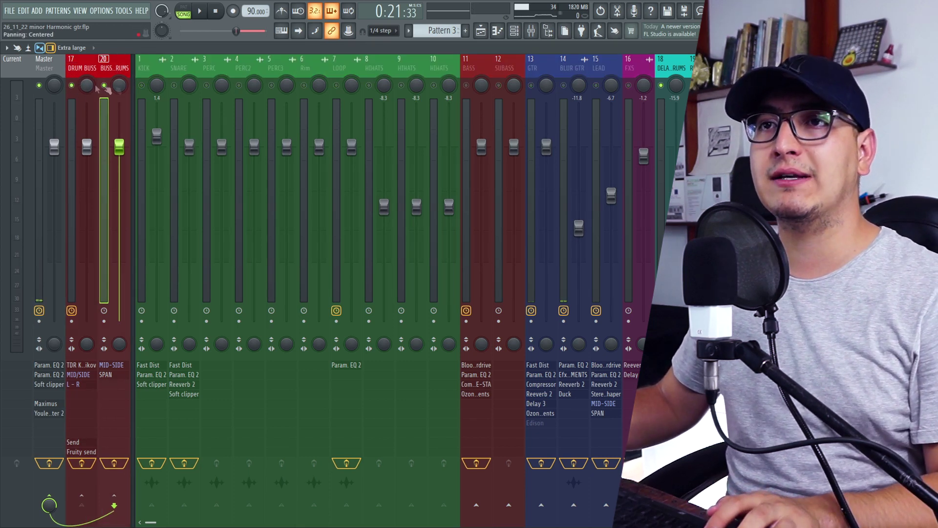
pyautogui.click(173, 86)
pyautogui.click(206, 85)
pyautogui.click(239, 86)
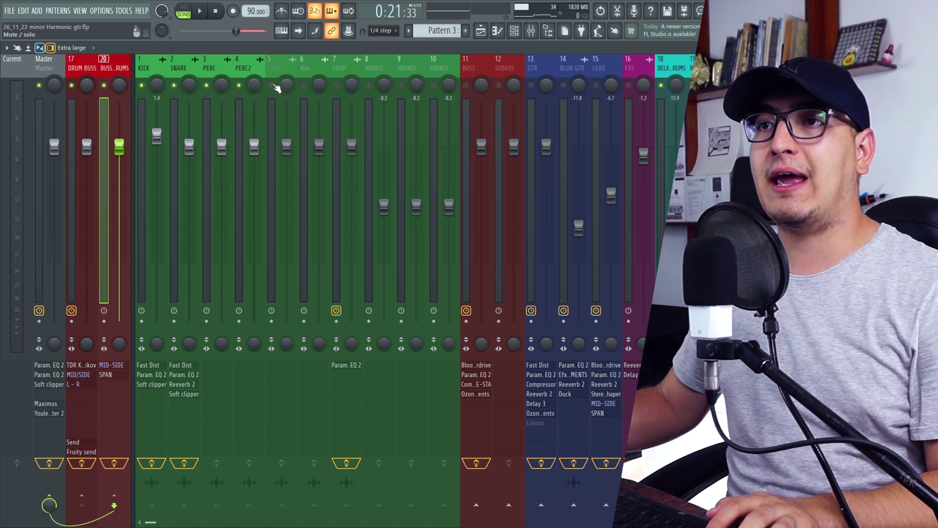
pyautogui.click(272, 85)
pyautogui.click(303, 85)
pyautogui.click(336, 85)
pyautogui.click(368, 85)
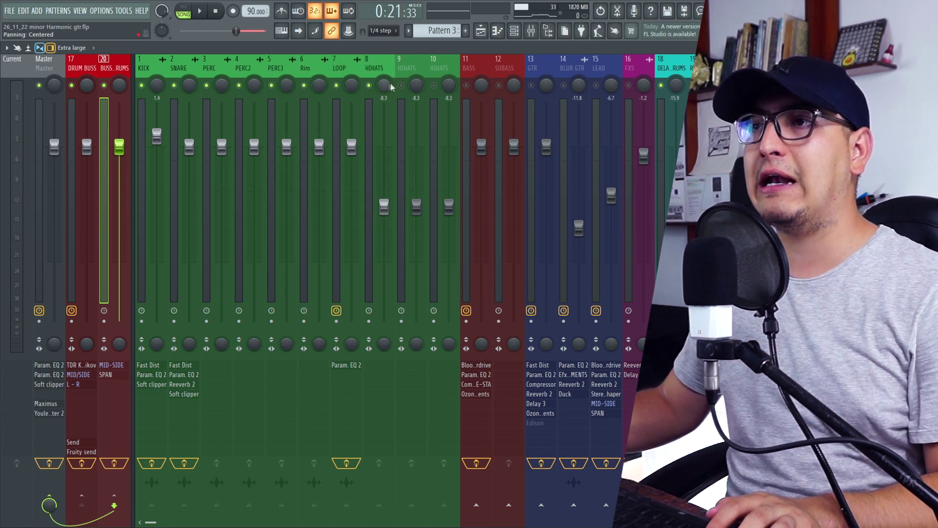
pyautogui.click(402, 85)
pyautogui.click(434, 86)
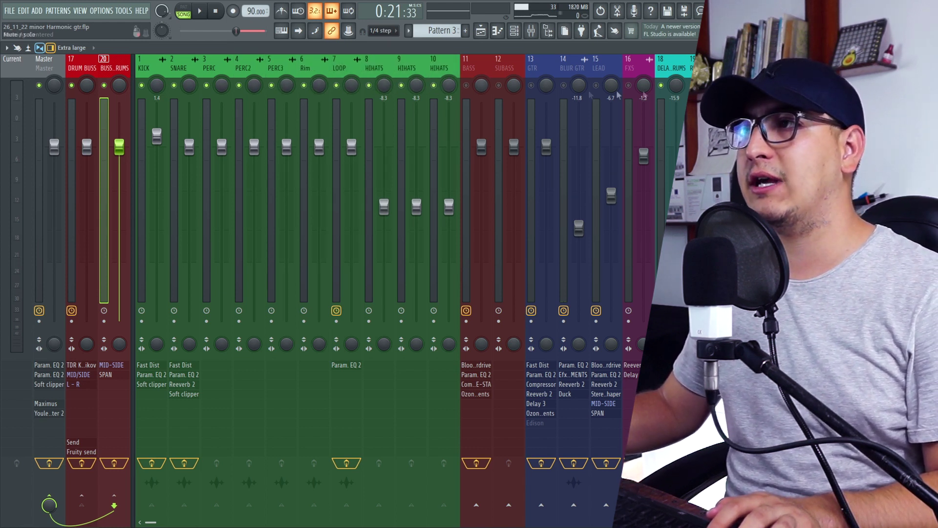
pyautogui.click(669, 71)
pyautogui.click(119, 67)
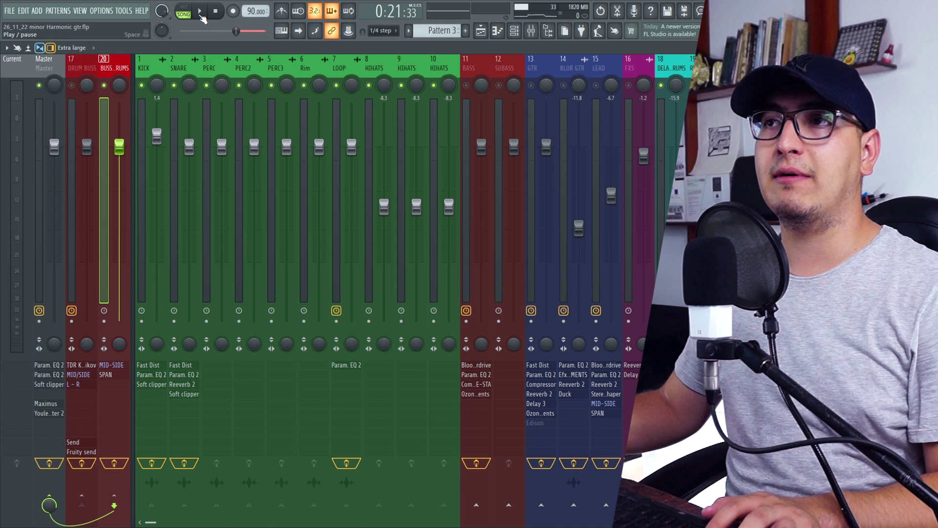
# Play the isolated drum effects, open SPAN on BUSS FX DRUMS to view their spectrum, and open the track's MID-SIDE equalizer
pyautogui.click(200, 14)
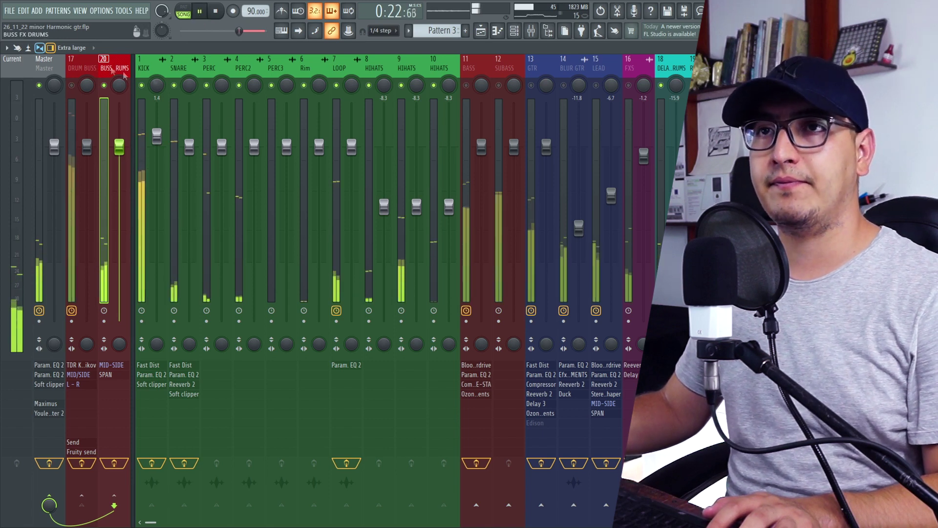
pyautogui.click(105, 374)
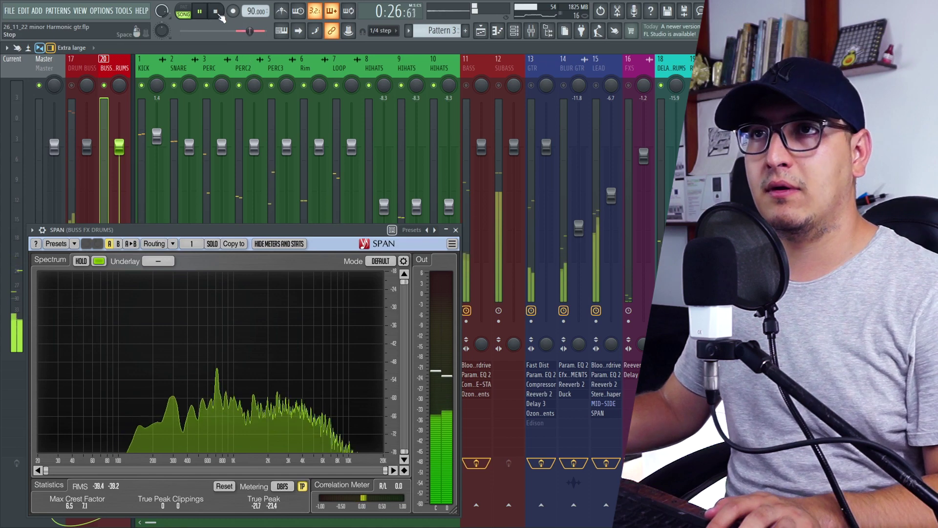
pyautogui.click(217, 13)
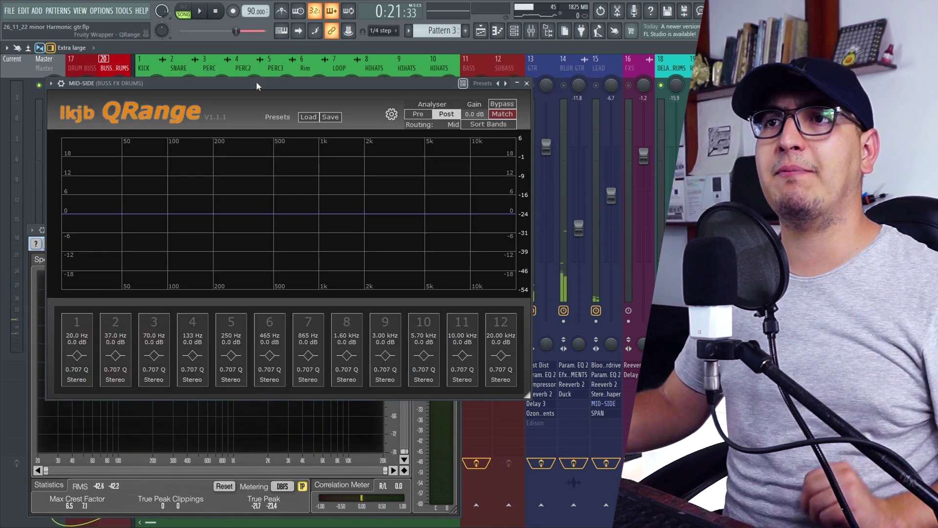
pyautogui.moveTo(251, 84); pyautogui.dragTo(239, 56)
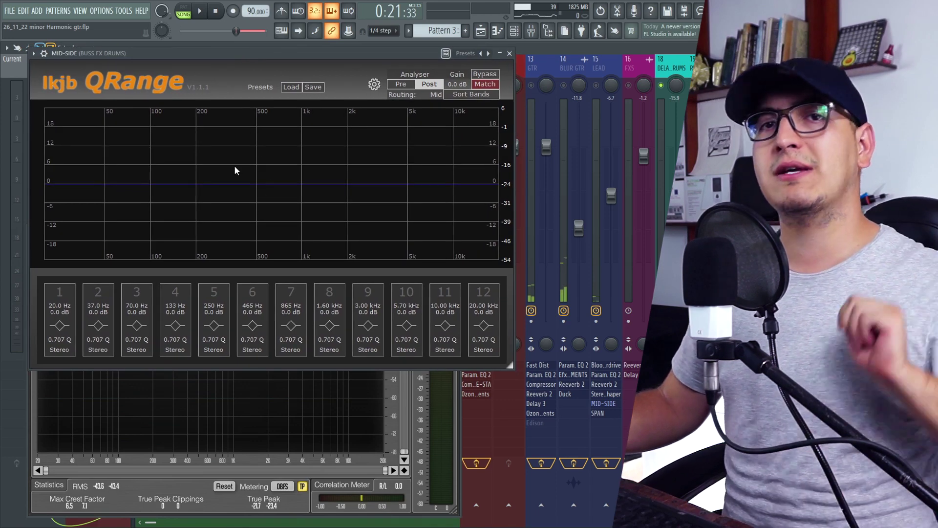
# Enable band 1 as a 48 dB/Oct low cut on the Mid channel at about 148 Hz
pyautogui.click(65, 351)
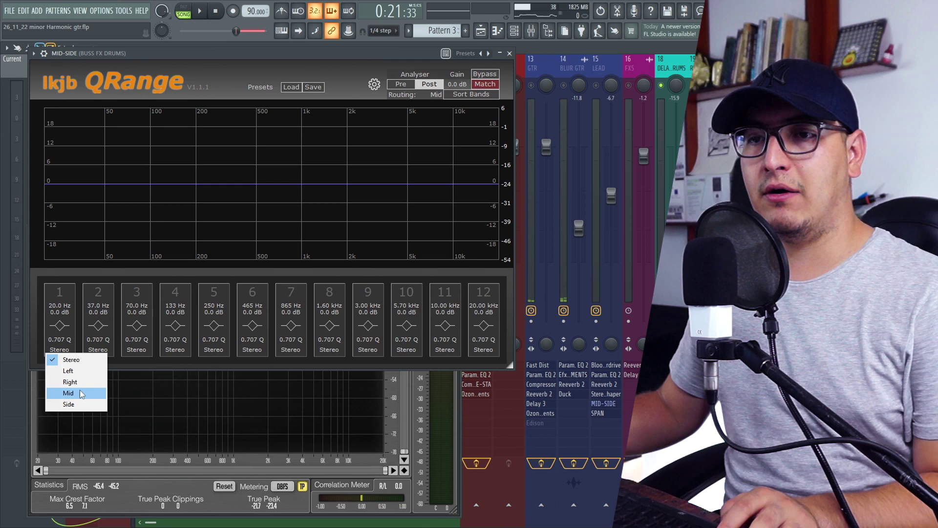
pyautogui.click(82, 394)
pyautogui.click(57, 335)
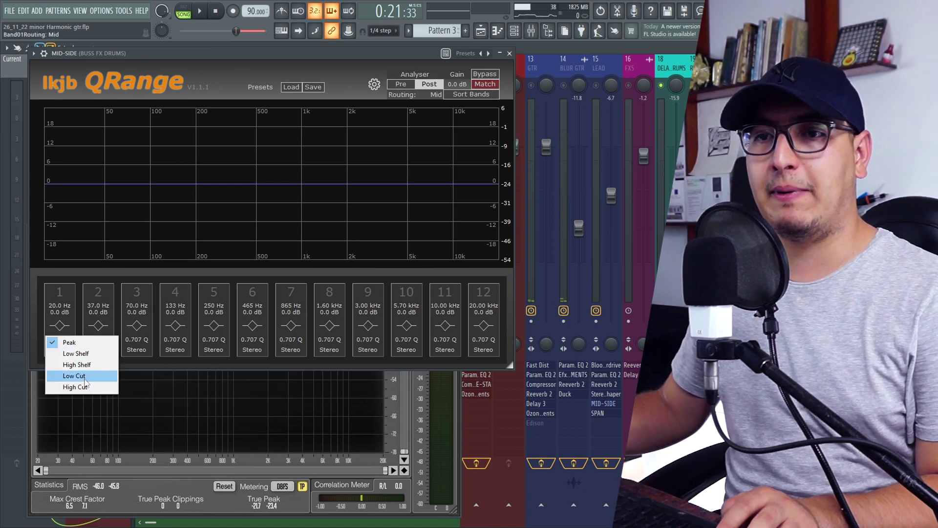
pyautogui.click(71, 375)
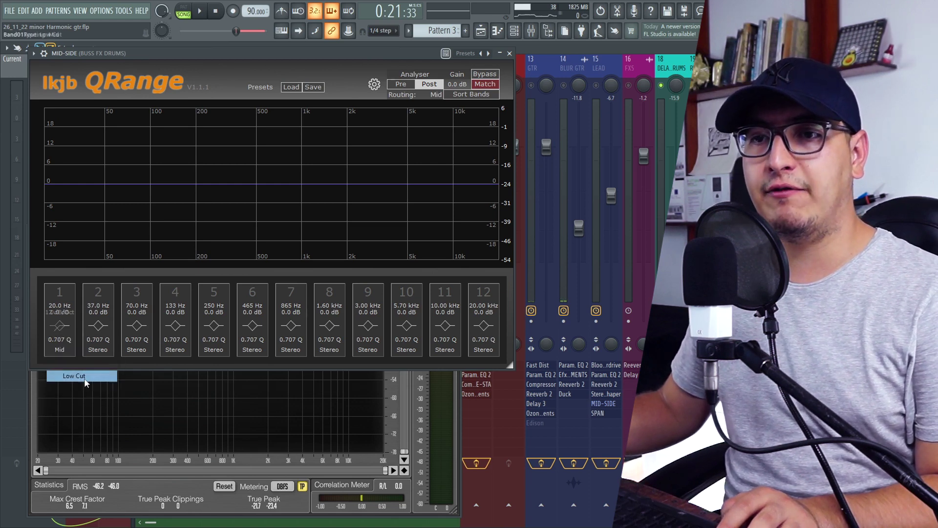
pyautogui.click(60, 295)
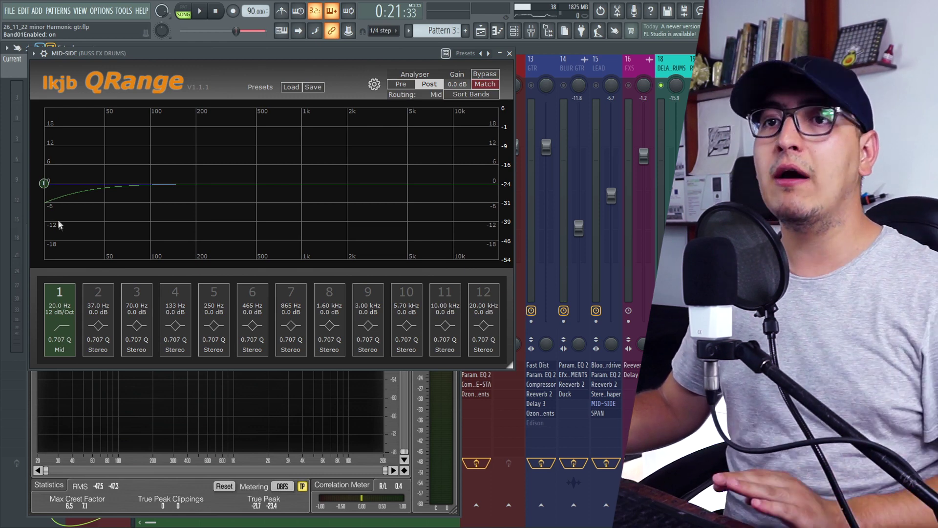
pyautogui.click(62, 313)
pyautogui.click(61, 341)
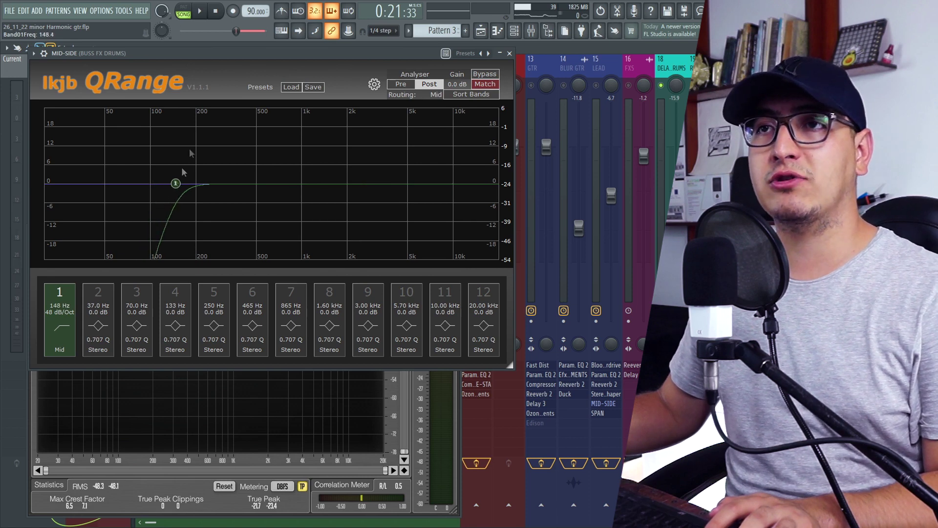
# Set the Mid low cut to 186 Hz during playback, stop, and rearrange the equalizer and SPAN windows
pyautogui.click(199, 18)
pyautogui.moveTo(176, 184); pyautogui.dragTo(191, 184)
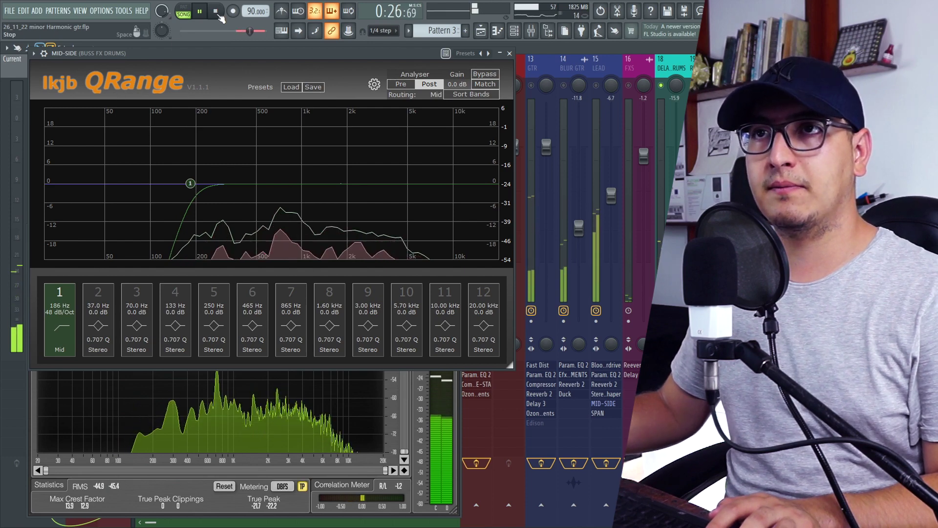
pyautogui.click(221, 19)
pyautogui.moveTo(181, 57); pyautogui.dragTo(214, 50)
pyautogui.moveTo(49, 230); pyautogui.dragTo(88, 224)
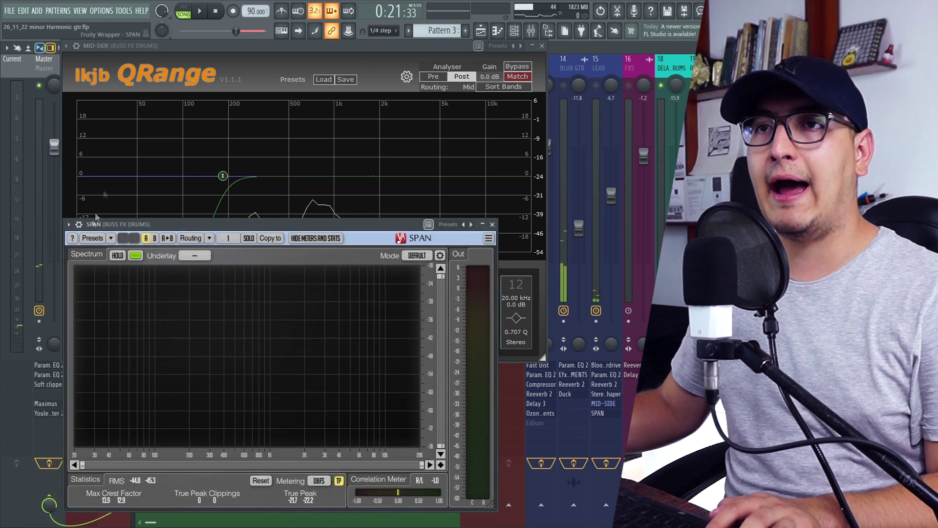
pyautogui.click(139, 46)
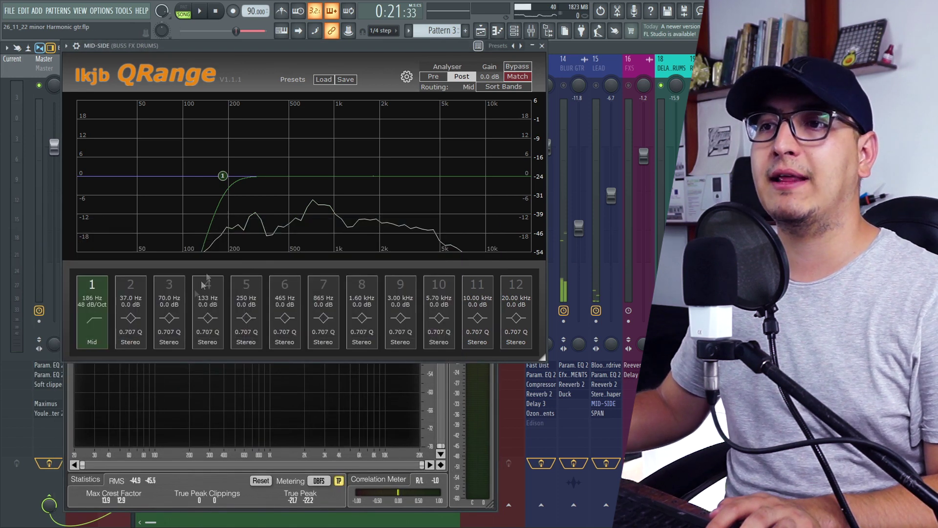
# Enable band 2 as a 48 dB/Oct low cut on the Side channel at about 241 Hz
pyautogui.click(131, 341)
pyautogui.click(139, 396)
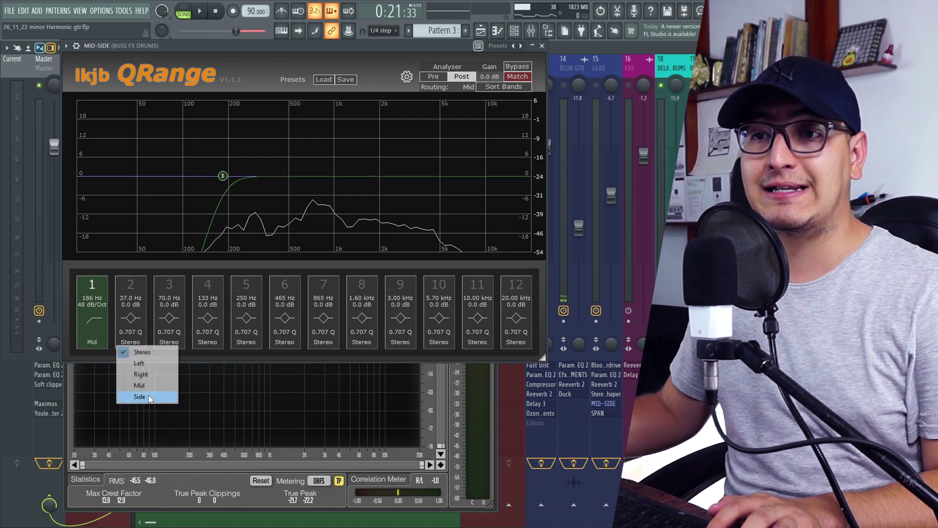
pyautogui.click(130, 284)
pyautogui.click(132, 320)
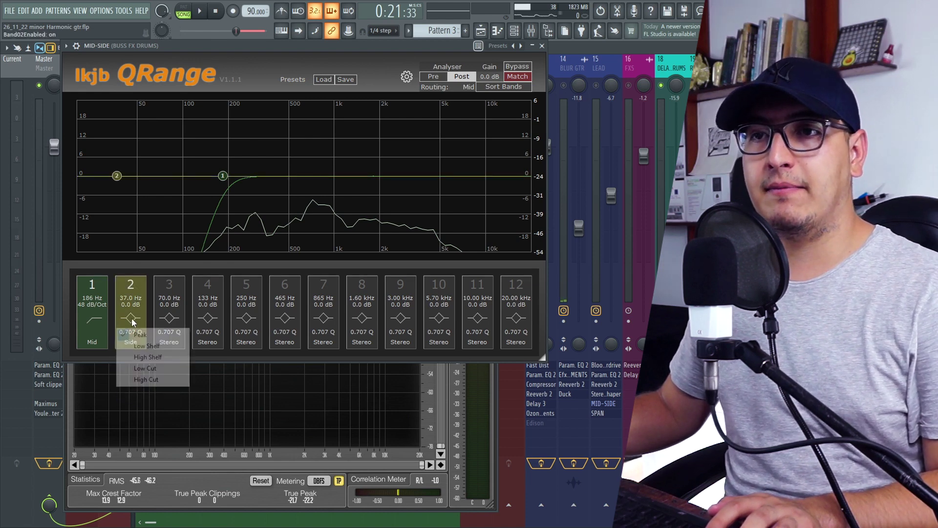
pyautogui.click(154, 368)
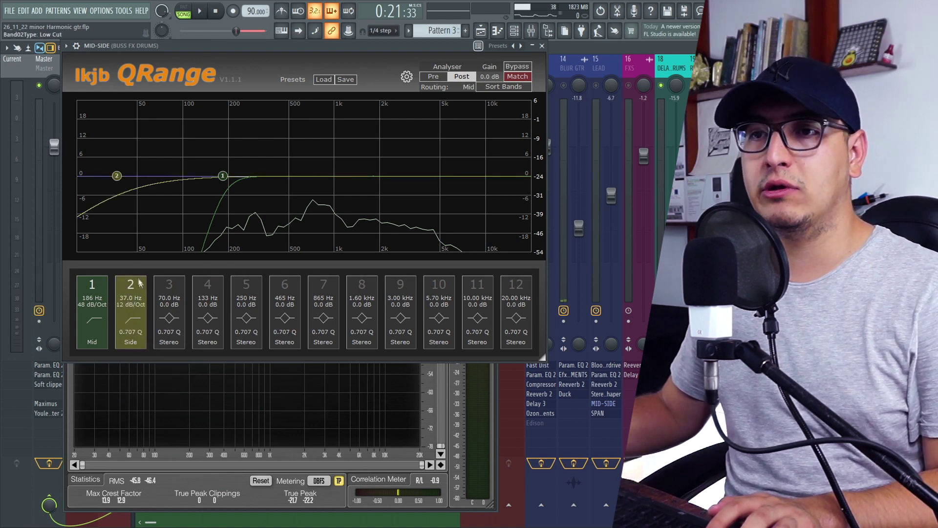
pyautogui.click(136, 314)
pyautogui.click(140, 337)
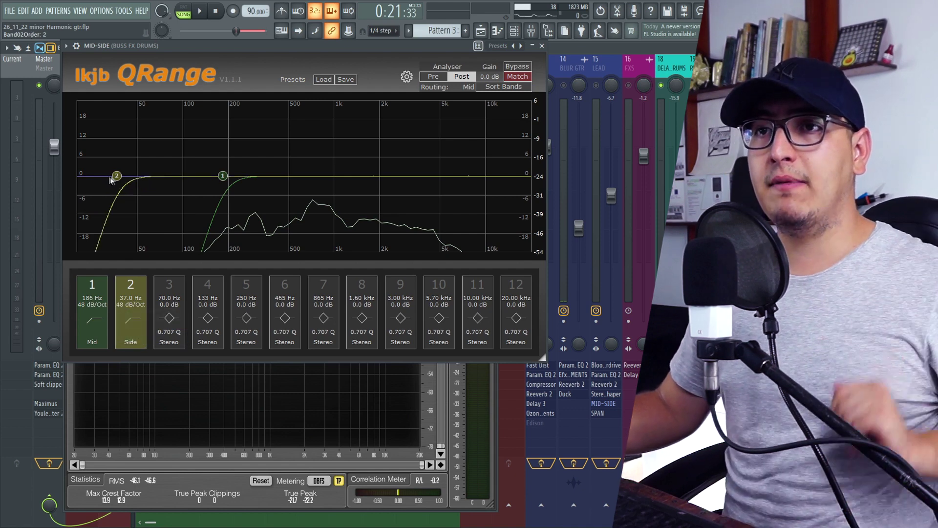
pyautogui.moveTo(149, 184); pyautogui.dragTo(258, 199)
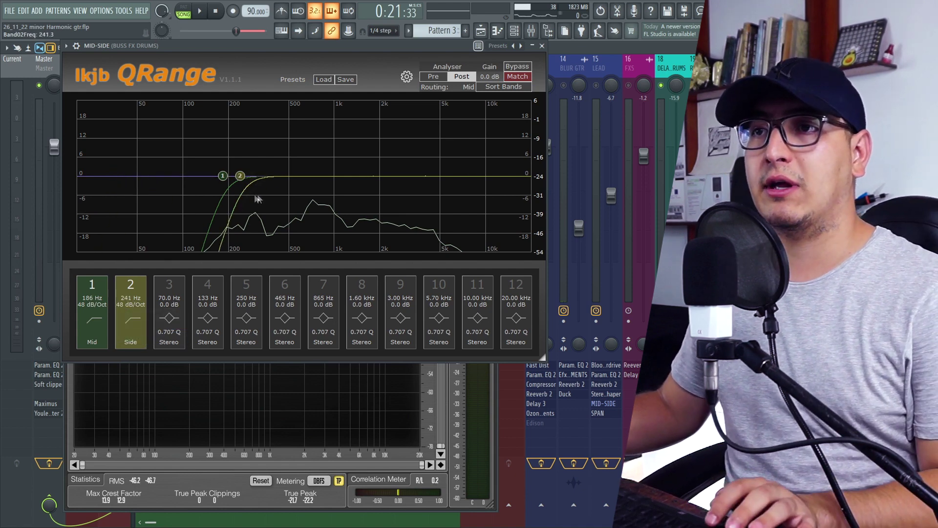
# Set the Side low cut to 514 Hz during playback, and check the result with the Master's stereo separation 100% merged
pyautogui.click(204, 11)
pyautogui.moveTo(280, 180)
pyautogui.mouseDown()
pyautogui.moveTo(339, 188)
pyautogui.moveTo(290, 188)
pyautogui.mouseUp()
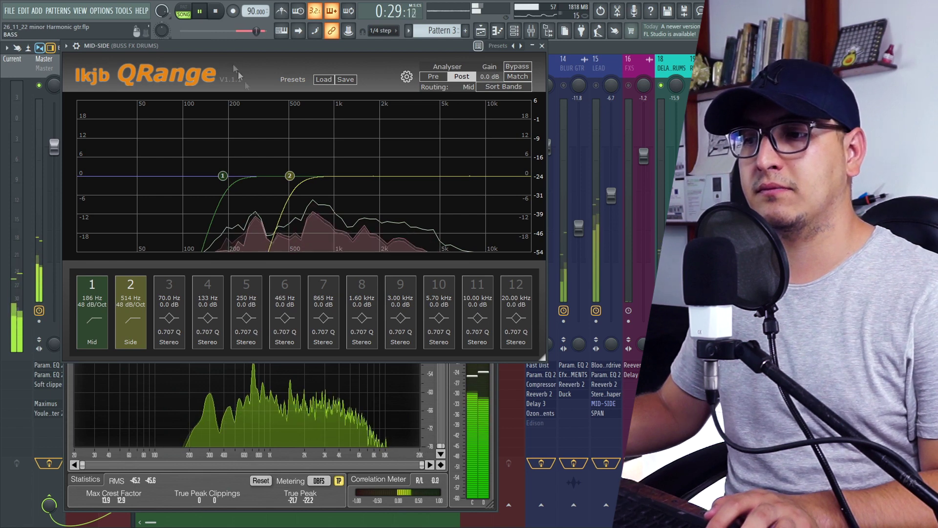
pyautogui.moveTo(53, 343); pyautogui.dragTo(55, 349)
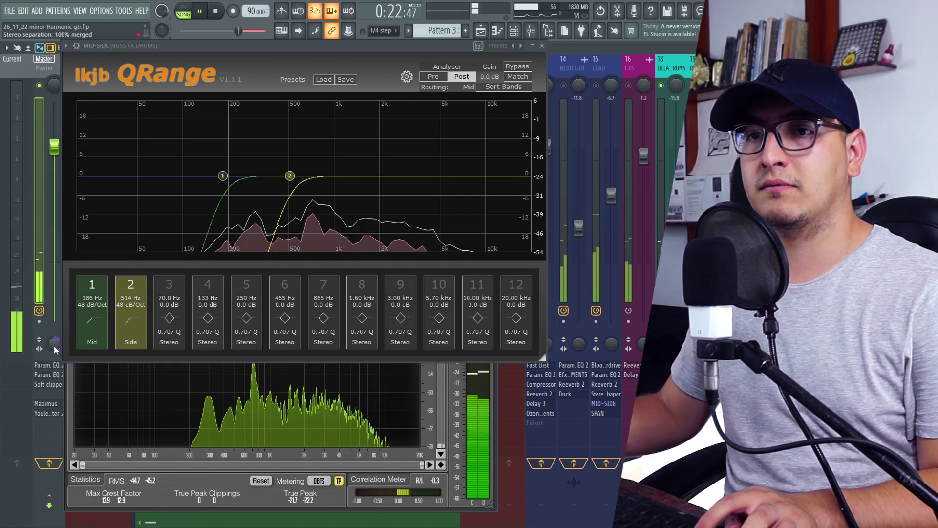
pyautogui.press('space')
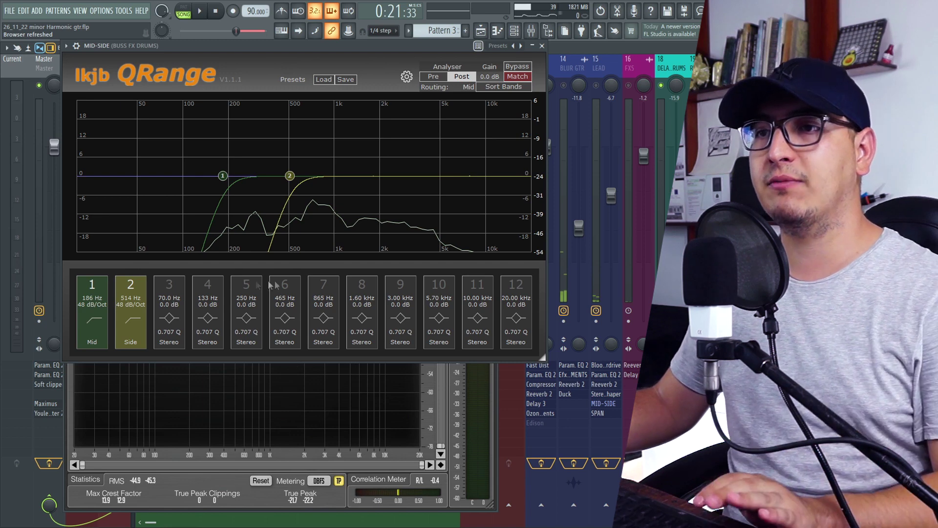
# Enable band 3 as a high shelf on the Side channel
pyautogui.click(168, 286)
pyautogui.click(168, 342)
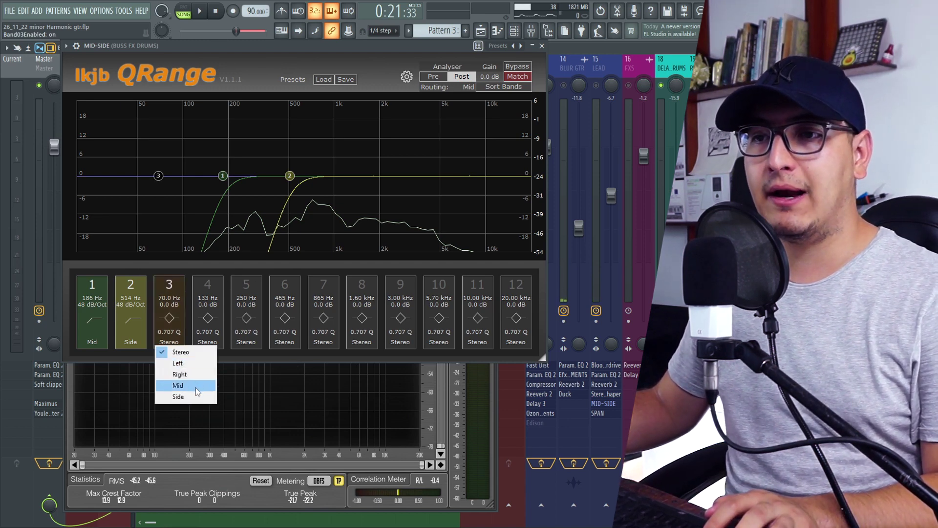
pyautogui.click(186, 396)
pyautogui.click(169, 318)
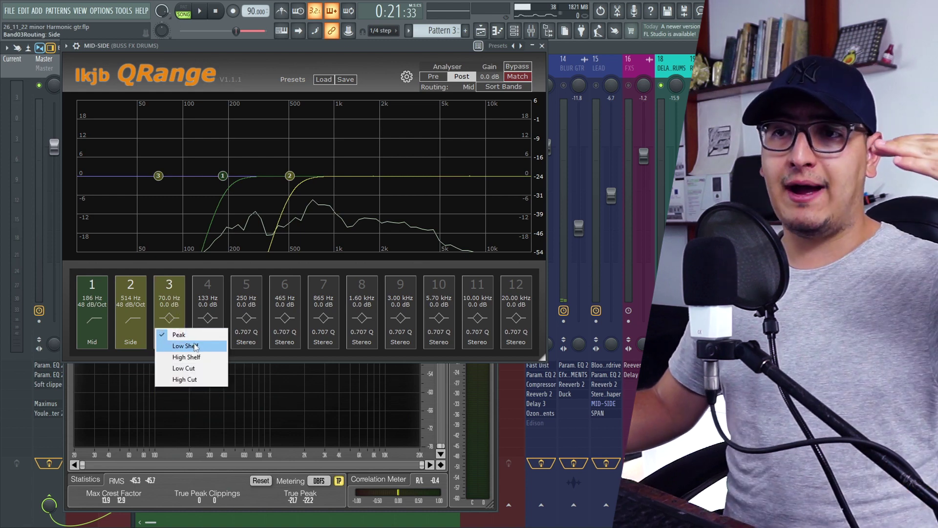
pyautogui.click(188, 357)
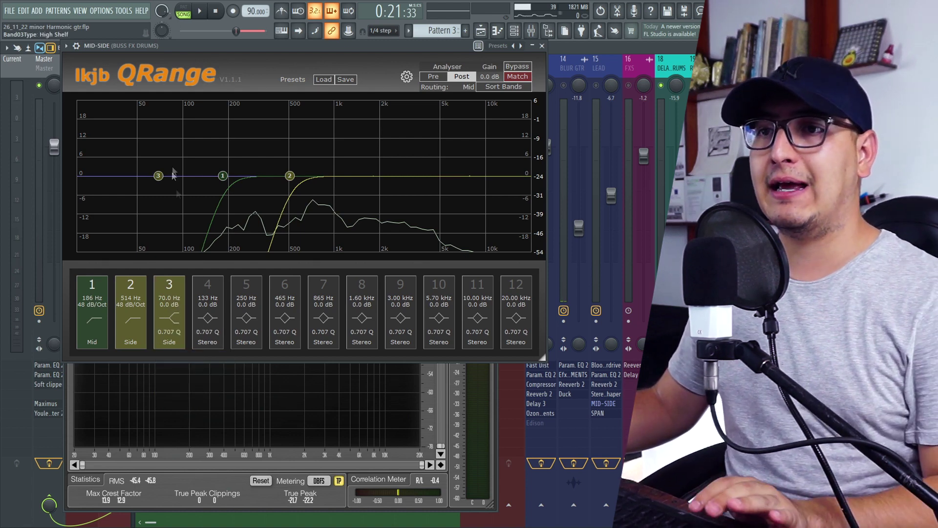
# Set the Side high shelf to 2.72 kHz and 2.7 dB during playback, check it with the Master's stereo separation, and stop
pyautogui.moveTo(158, 176); pyautogui.dragTo(403, 167)
pyautogui.press('space')
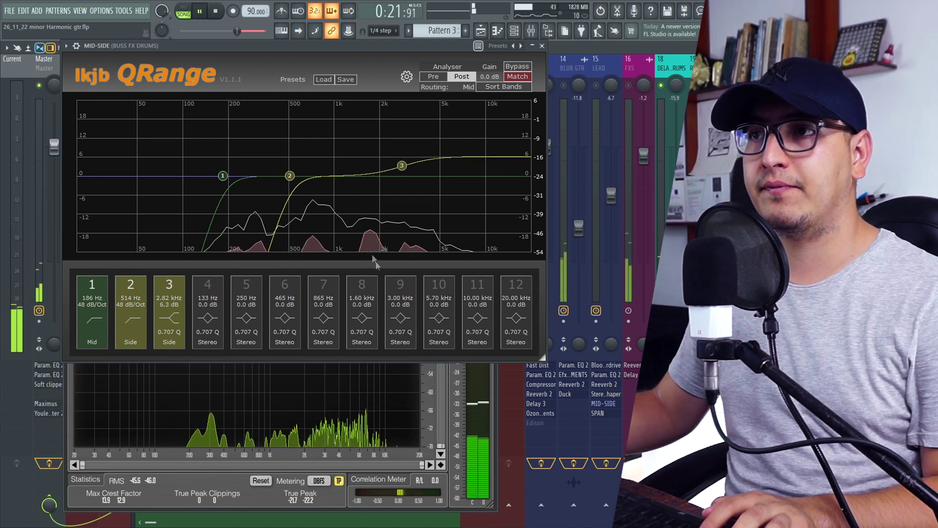
pyautogui.moveTo(401, 165); pyautogui.dragTo(399, 171)
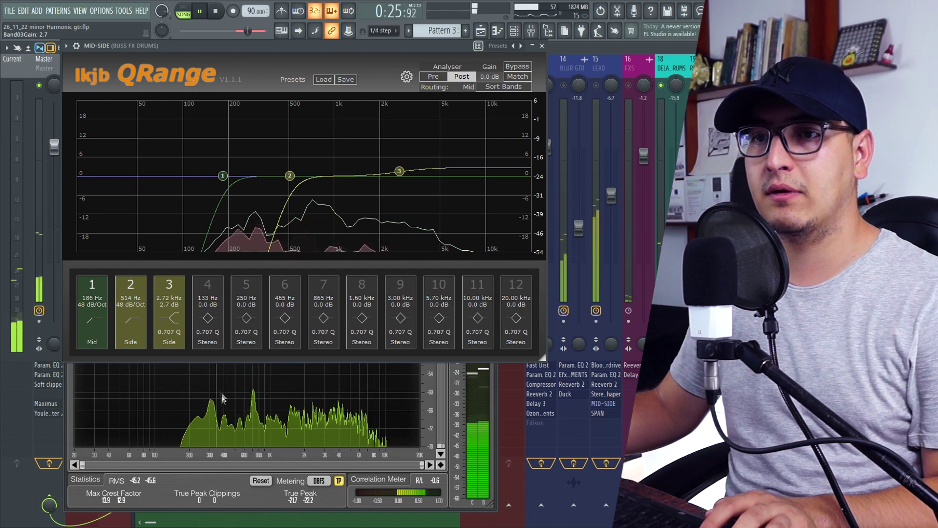
pyautogui.click(55, 344)
pyautogui.moveTo(55, 344); pyautogui.dragTo(55, 337)
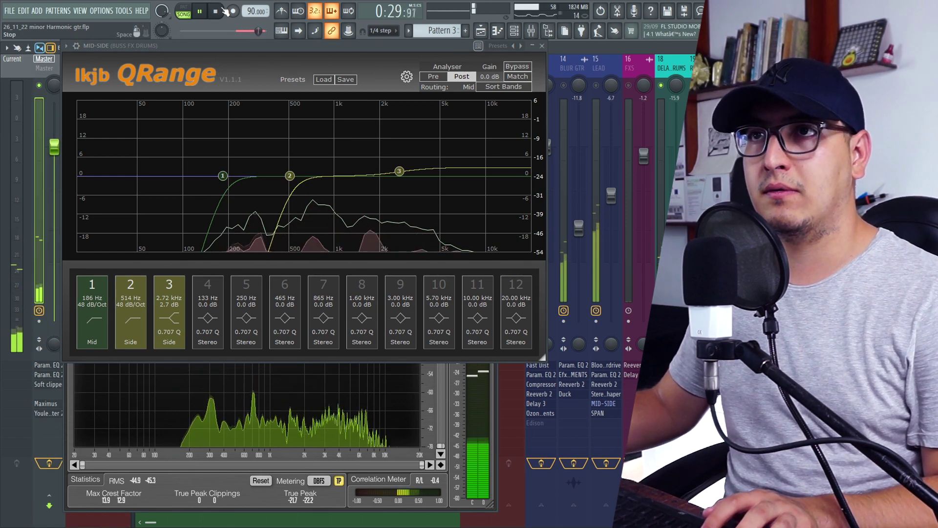
pyautogui.press('space')
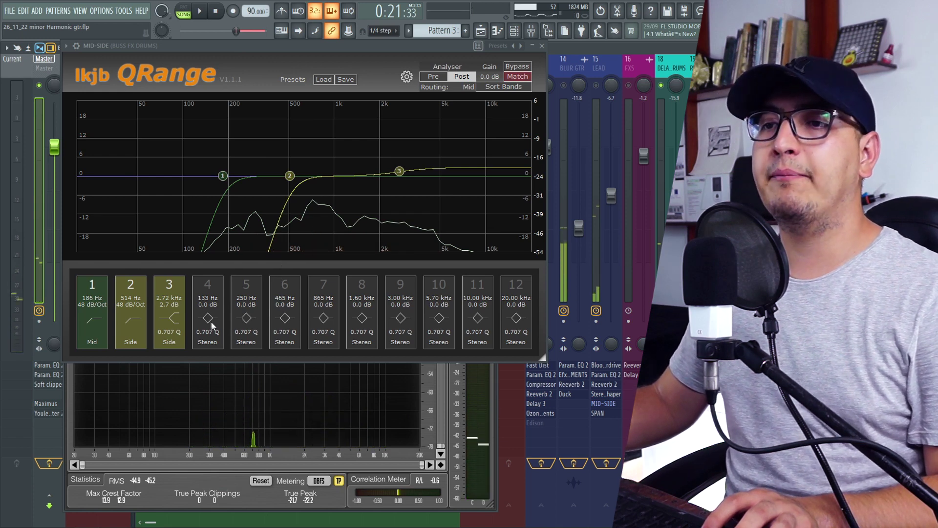
# Enable band 4 as a 48 dB/Oct high cut on the Mid channel
pyautogui.click(208, 341)
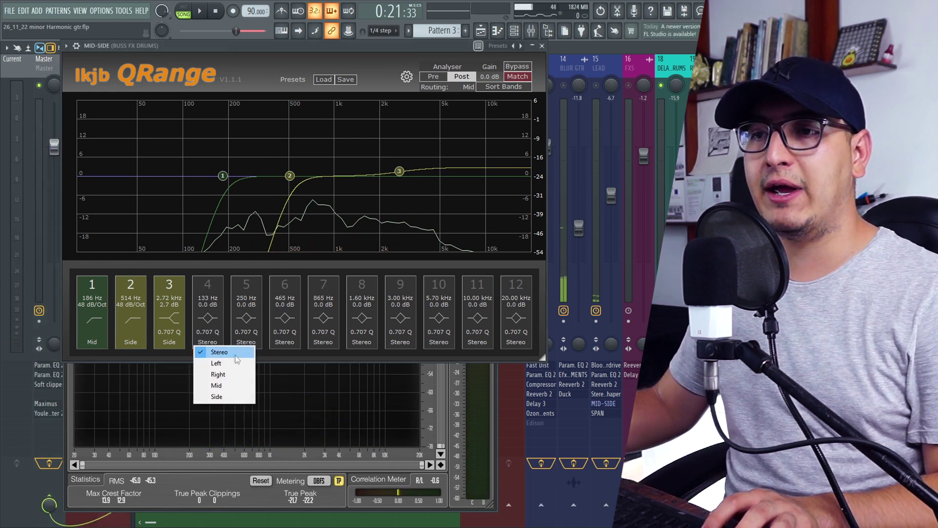
pyautogui.click(232, 386)
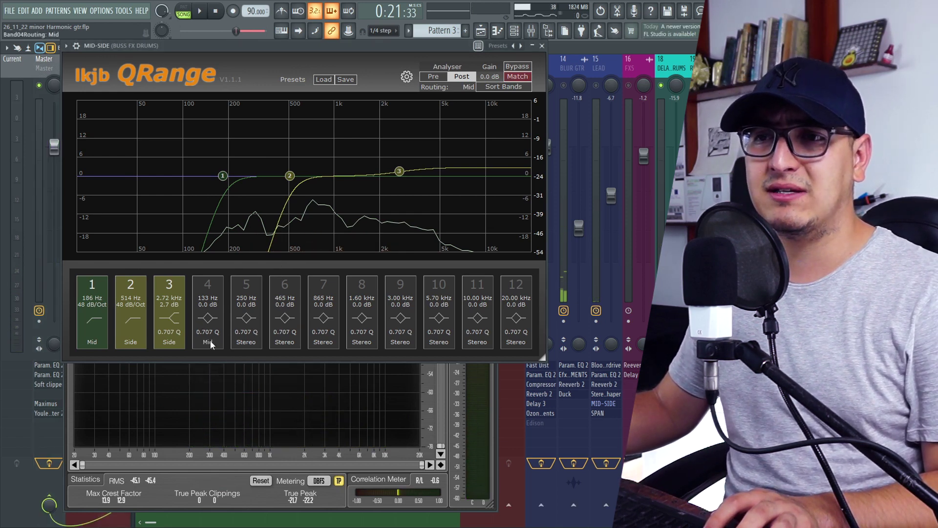
pyautogui.click(214, 322)
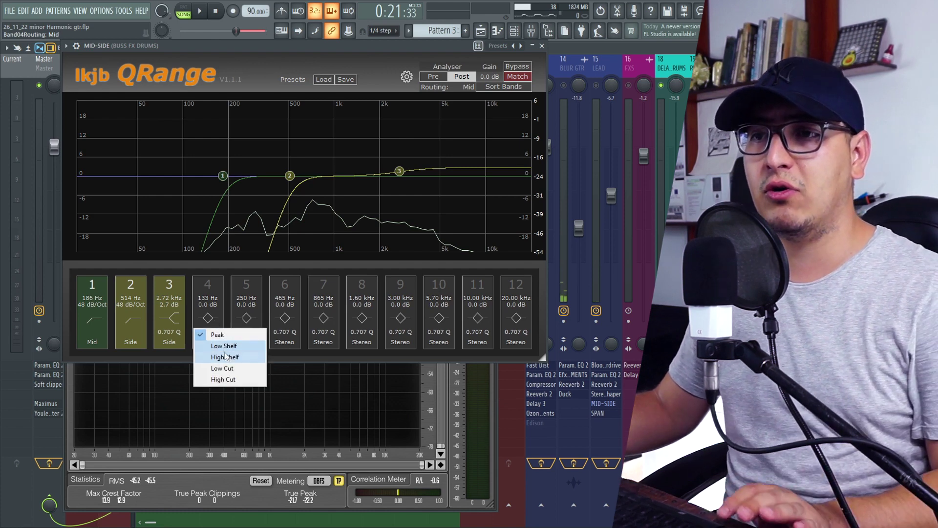
pyautogui.click(233, 379)
pyautogui.click(212, 304)
pyautogui.click(209, 331)
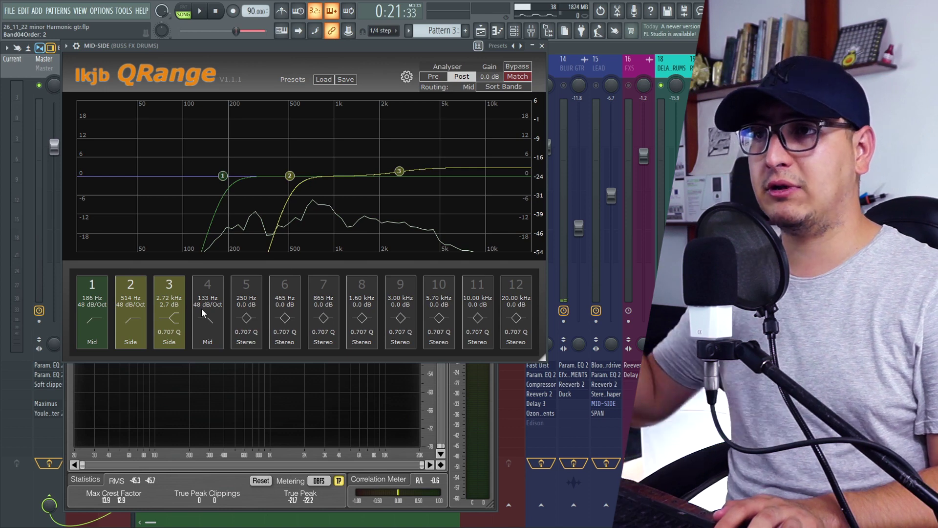
pyautogui.click(209, 285)
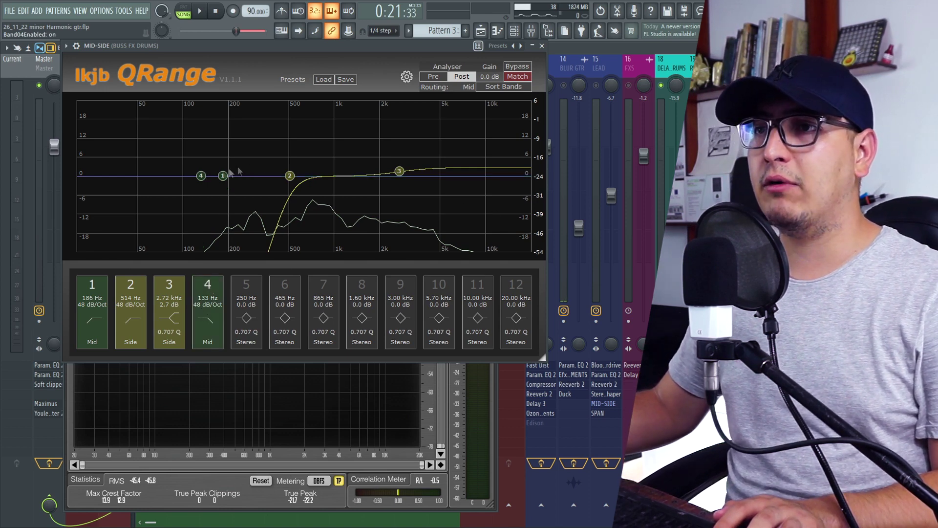
# Set the Mid high cut to 7.46 kHz, fine-tuning it during playback, and stop
pyautogui.moveTo(201, 176); pyautogui.dragTo(453, 185)
pyautogui.click(200, 12)
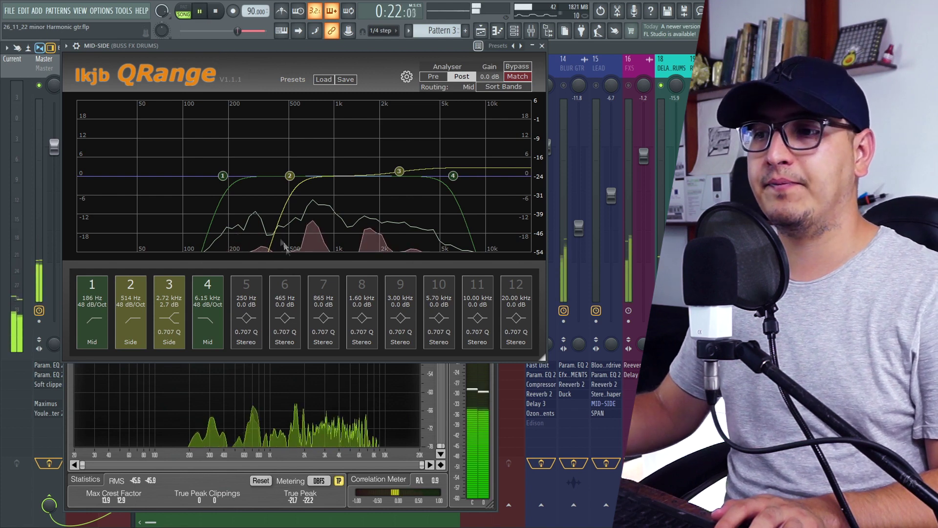
pyautogui.moveTo(453, 175); pyautogui.dragTo(468, 176)
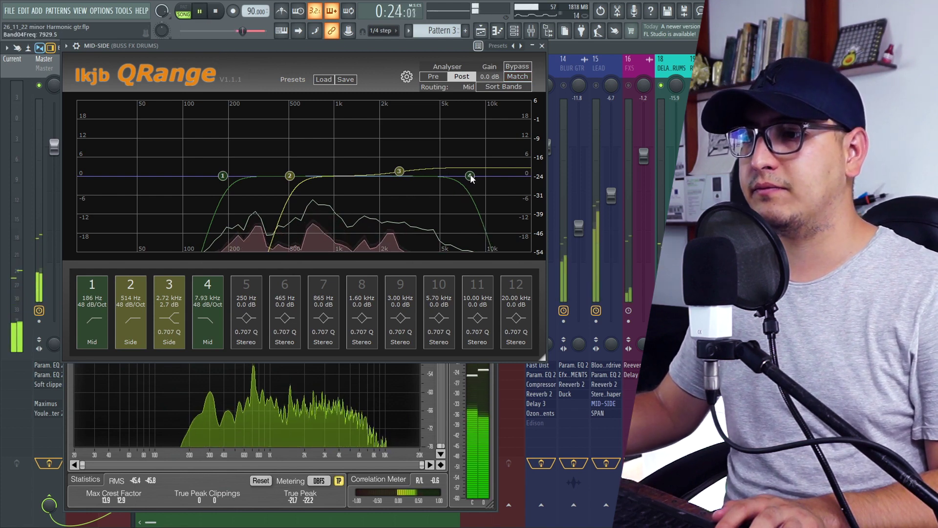
pyautogui.moveTo(468, 176); pyautogui.dragTo(465, 175)
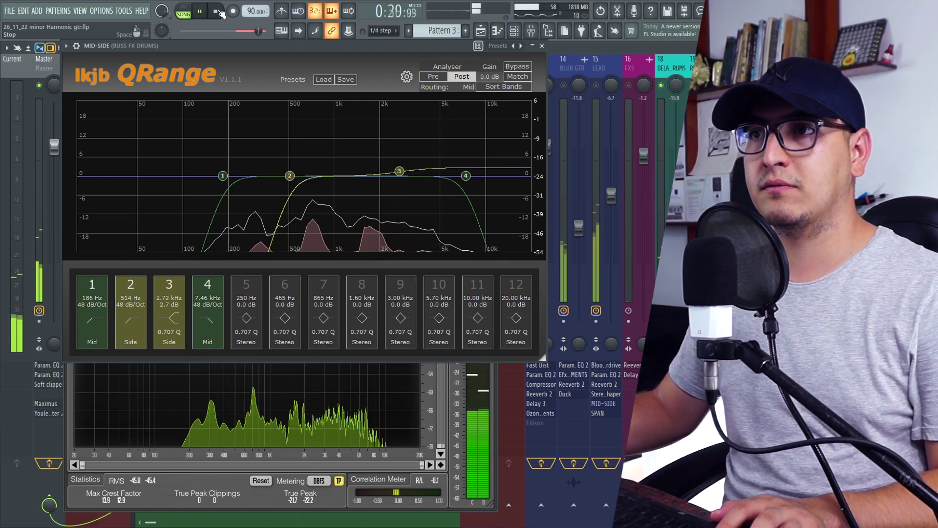
pyautogui.click(218, 12)
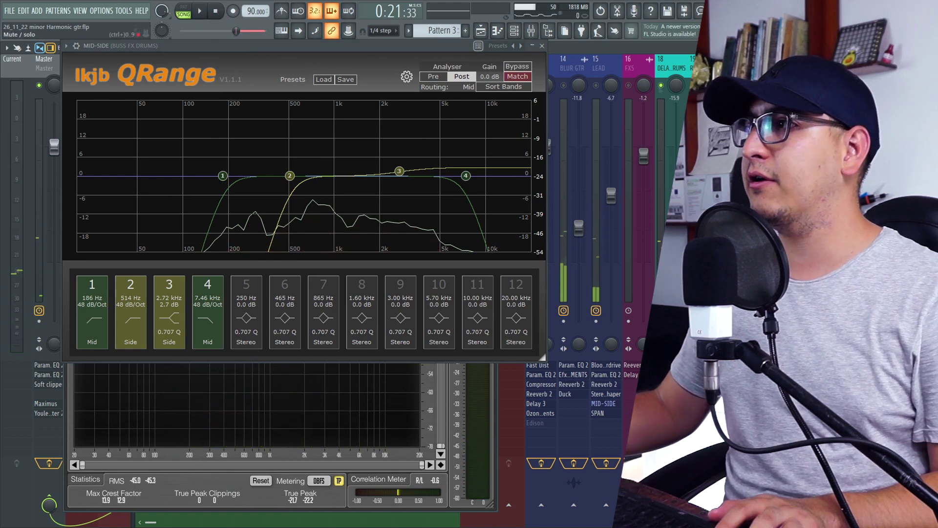
# Play back the equalized BUSS FX DRUMS track, stop, and close the QRange and SPAN windows
pyautogui.press('space')
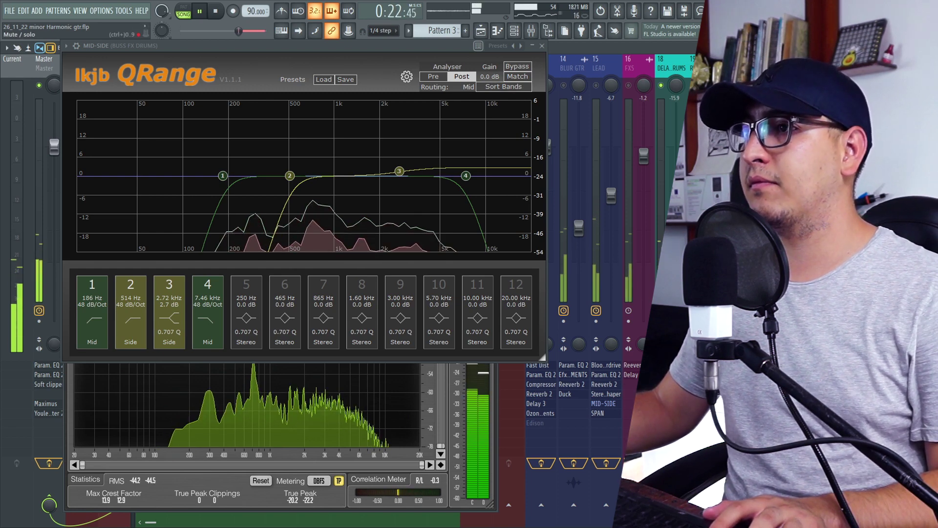
pyautogui.press('space')
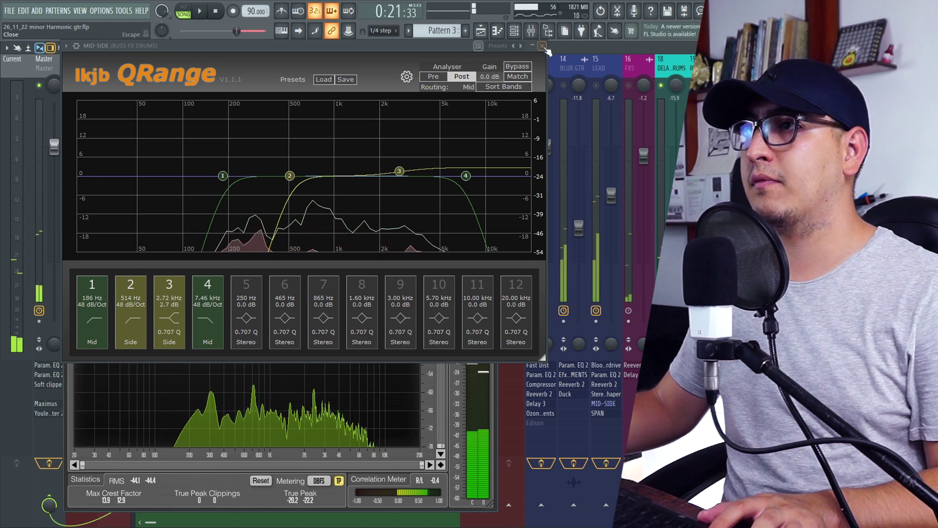
pyautogui.press('Escape')
pyautogui.press('Escape')
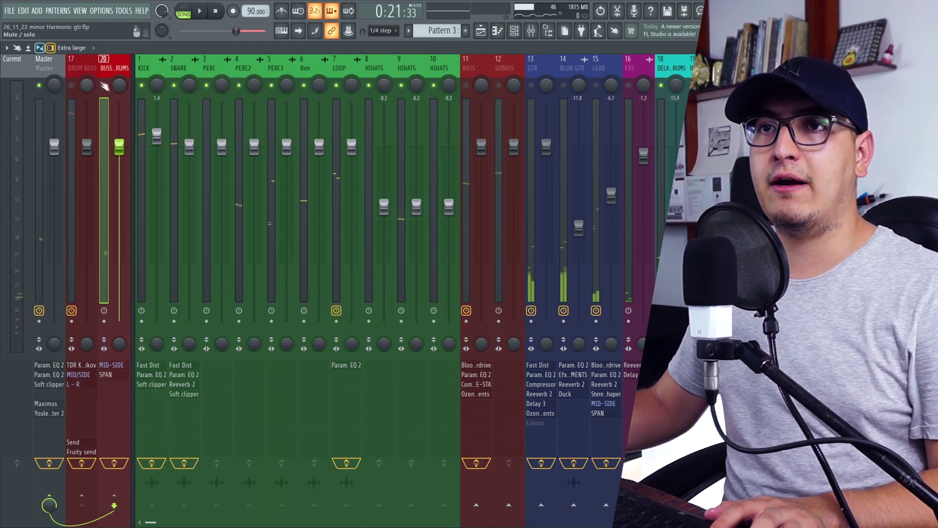
# Unsolo the BUSS FX DRUMS track, play the full mix, and toggle the track's mute to compare
pyautogui.rightClick(105, 86)
pyautogui.press('space')
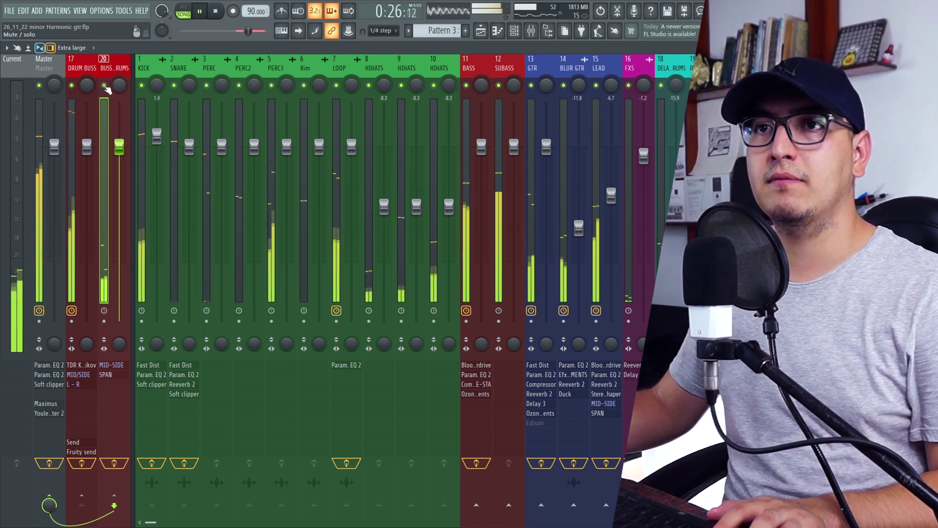
pyautogui.click(105, 86)
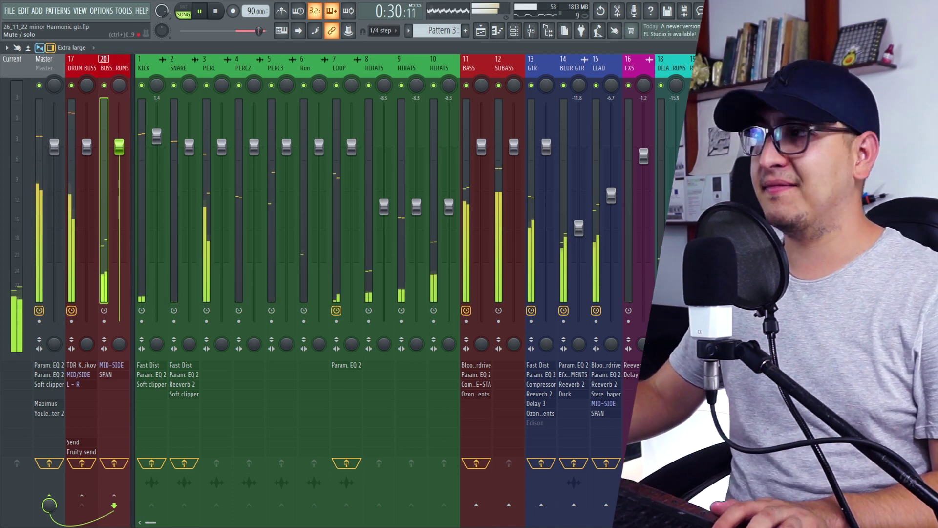
# Check the BUSS FX DRUMS MID-SIDE equalizer's wrapper controls in the full mix, toggle the track's mute for comparison, and stop playback
pyautogui.click(111, 365)
pyautogui.click(76, 45)
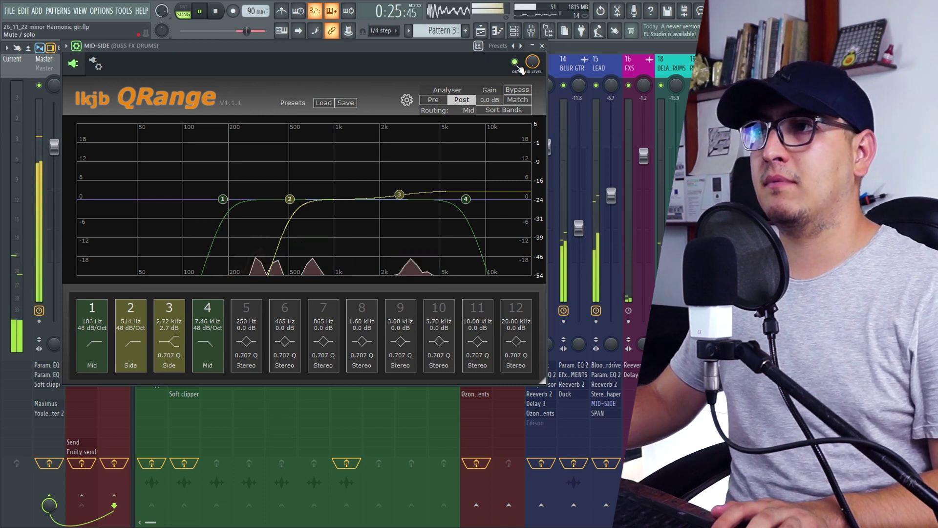
pyautogui.click(542, 46)
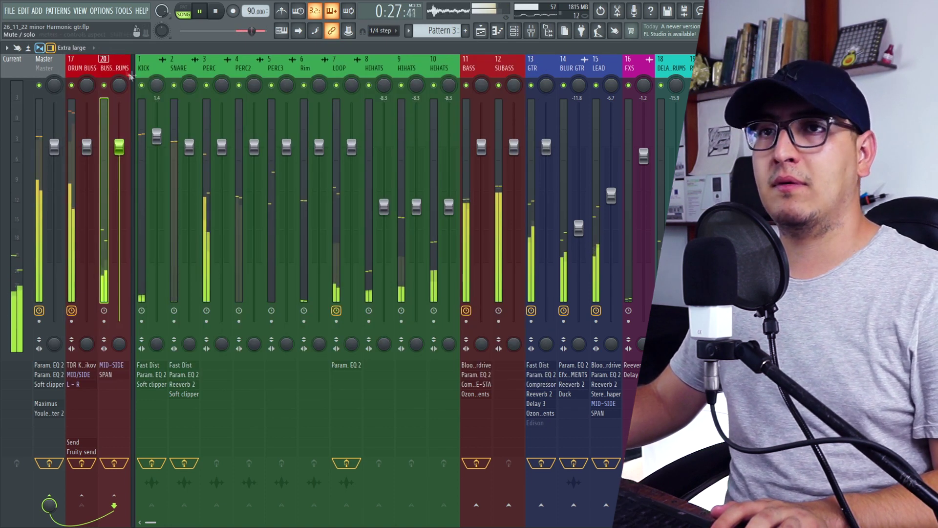
pyautogui.click(104, 86)
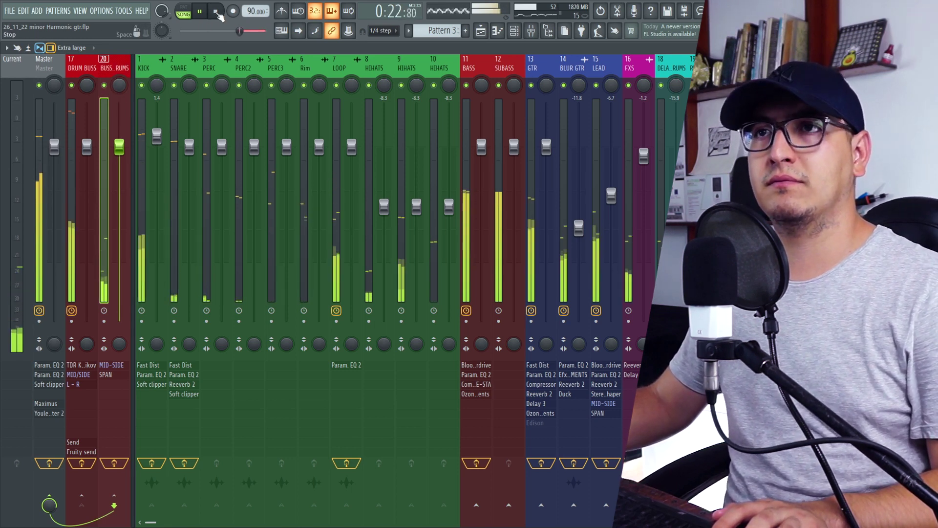
pyautogui.click(218, 15)
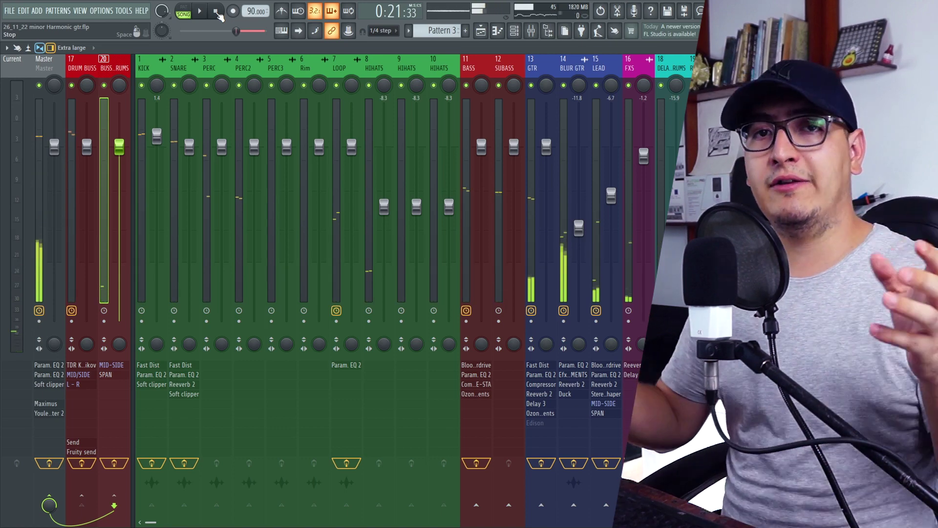